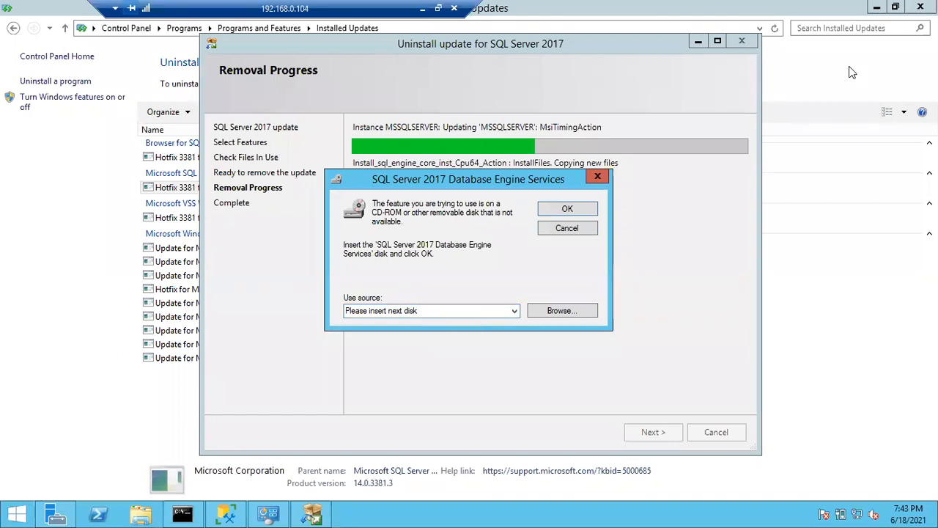
Switch to Oracle VM VirtualBox Manager and confirm the BATCH 37 machine's storage settings with SQLServer2017-x64-ENU-Dev.iso in the optical drive.
key("super+e")
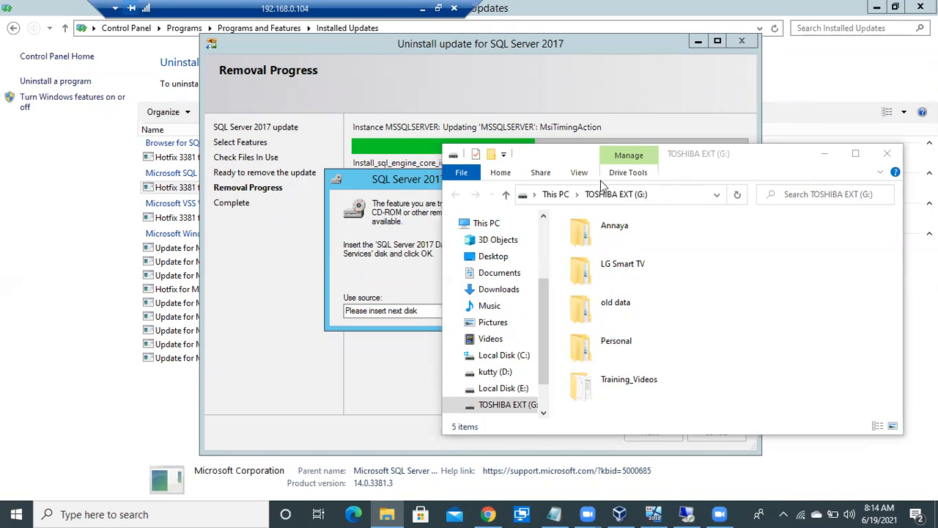
left_click(823, 156)
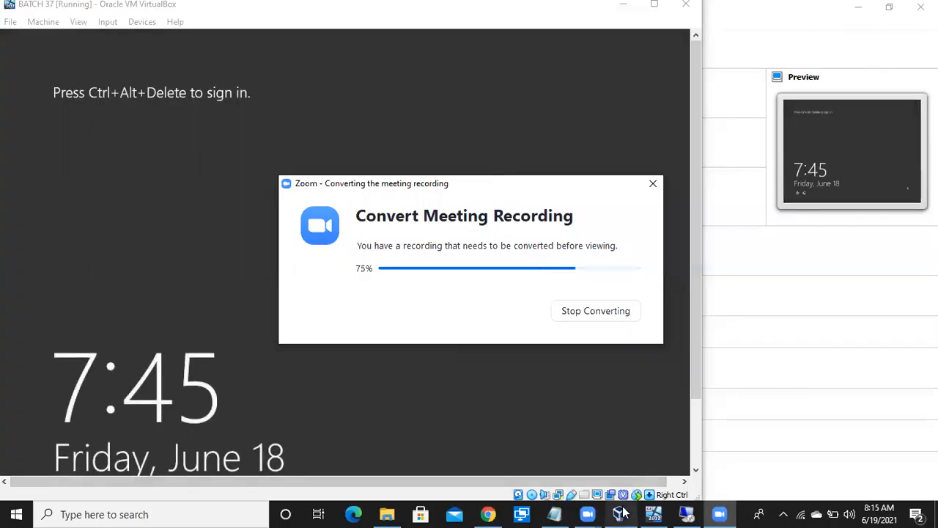
left_click(621, 514)
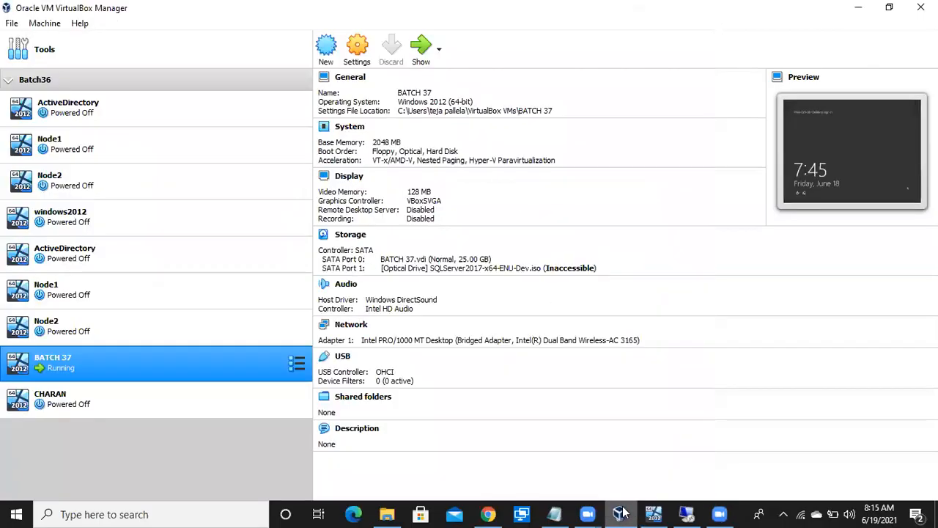
left_click(357, 51)
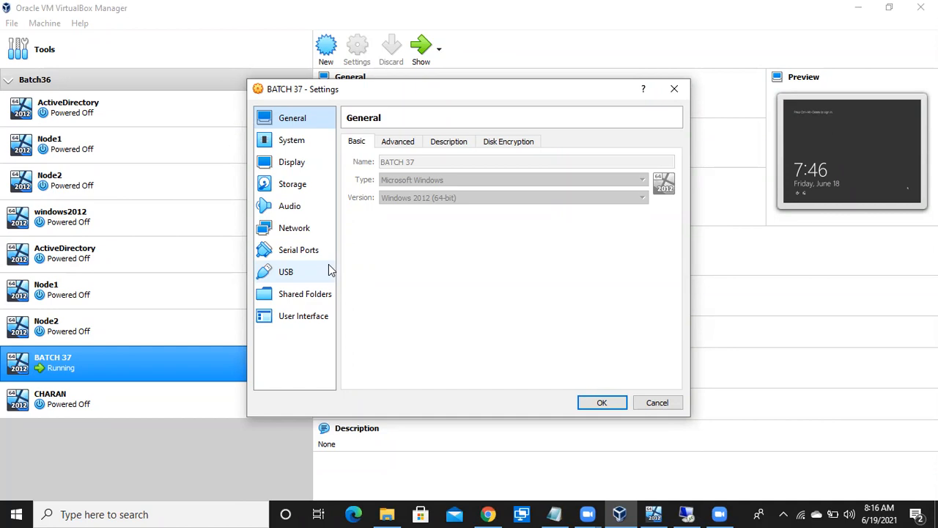
left_click(290, 187)
left_click(425, 190)
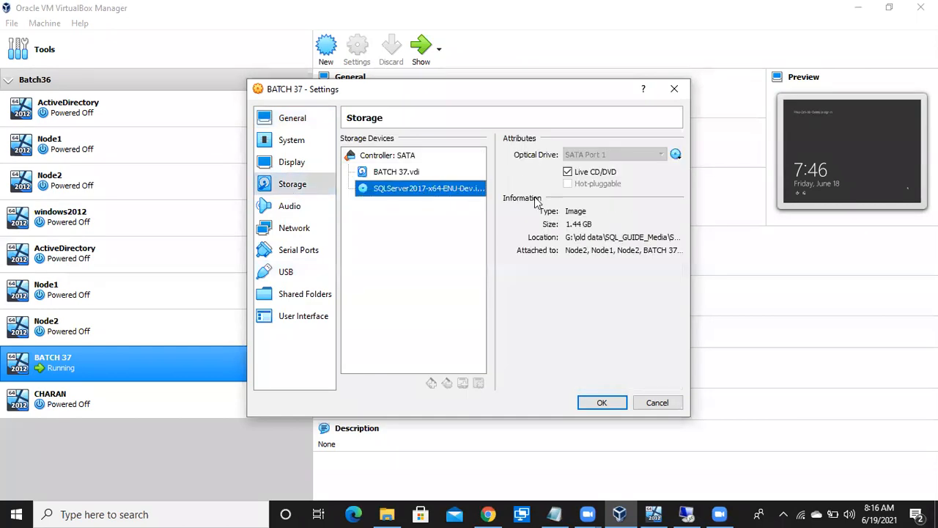
left_click(601, 402)
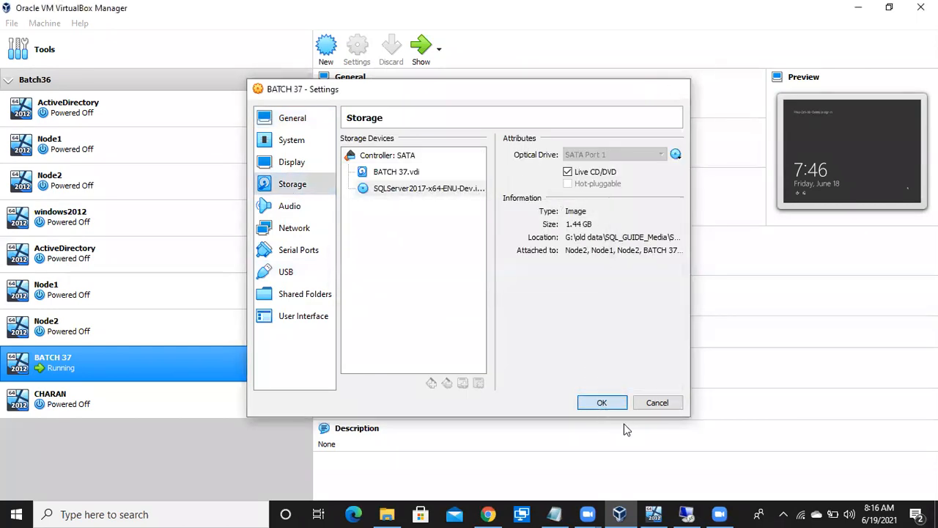
Return to the remote server session, move the missing-disk prompt aside and bring up the This PC window beside it.
left_click(719, 513)
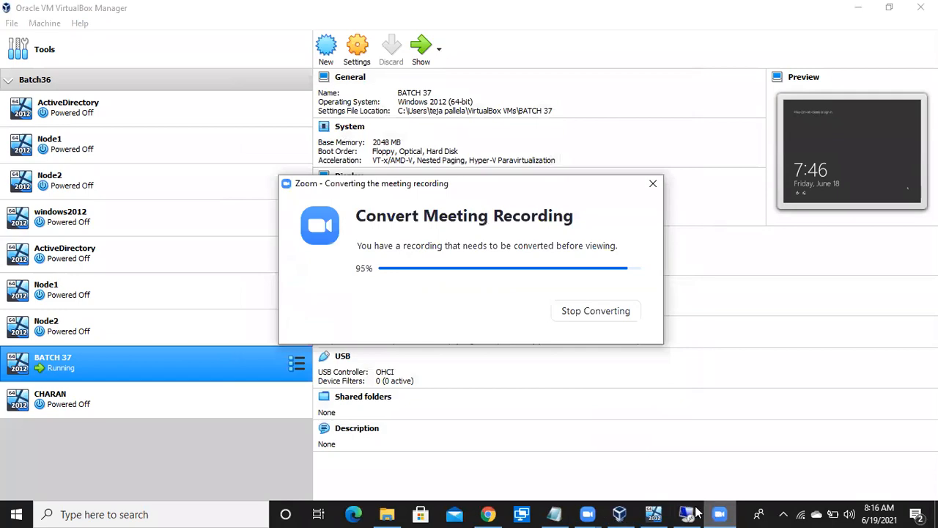
left_click(655, 514)
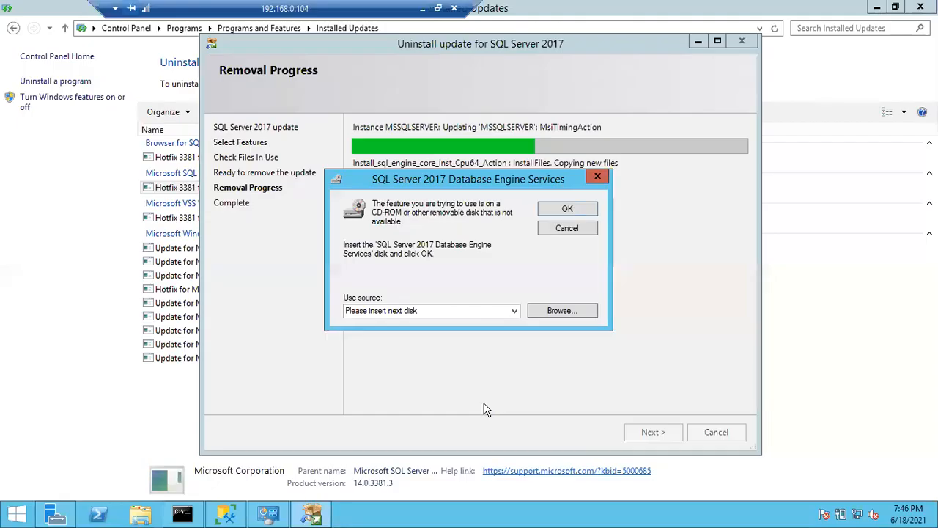
key("super+e")
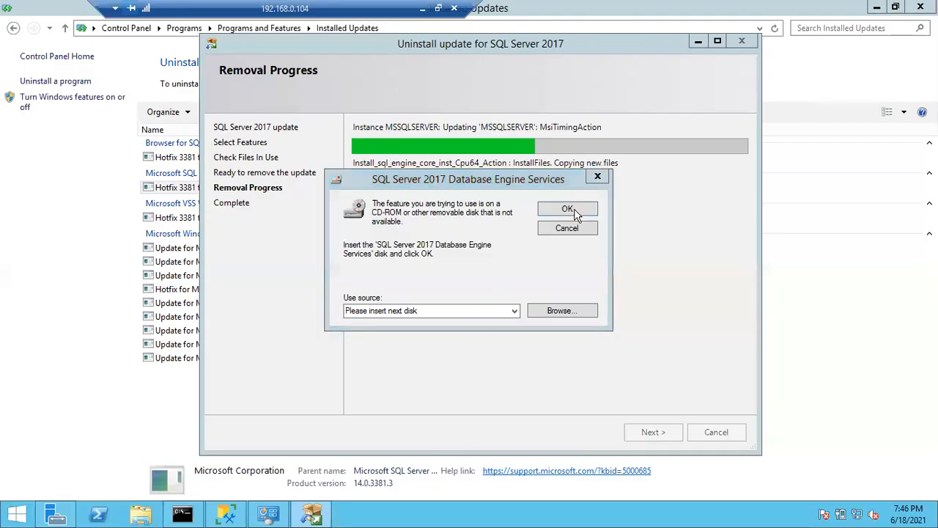
left_click_drag(551, 185, 665, 324)
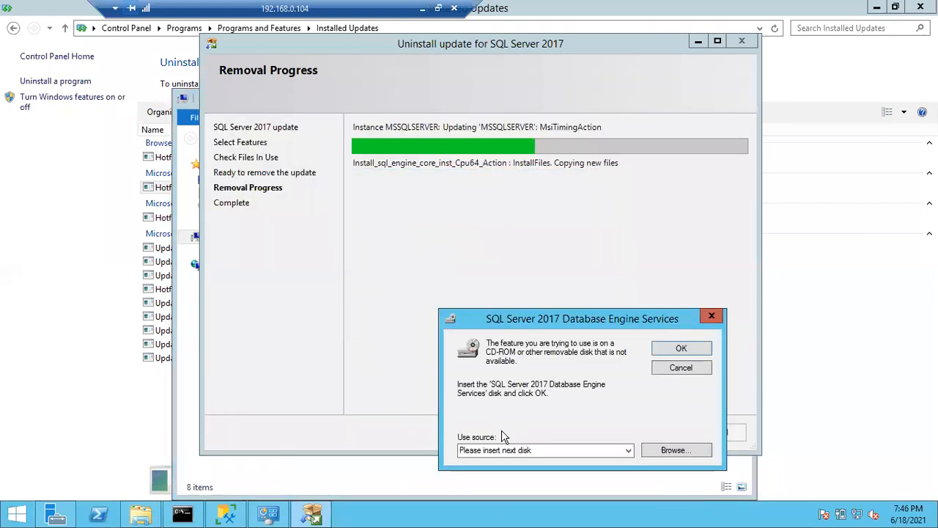
left_click(153, 515)
left_click_drag(359, 104, 167, 57)
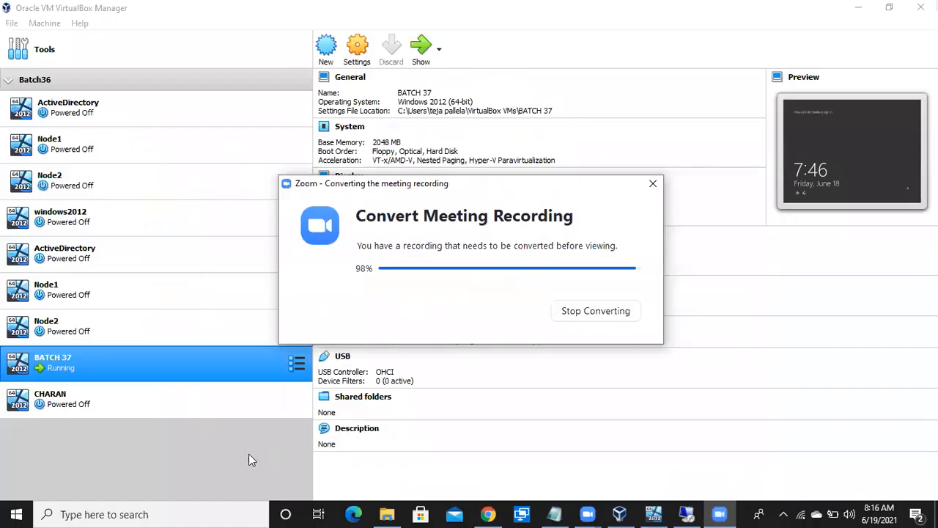
Recheck the SQL Server 2017 ISO attached to BATCH 37's SATA controller in VirtualBox and accept the settings.
left_click(357, 46)
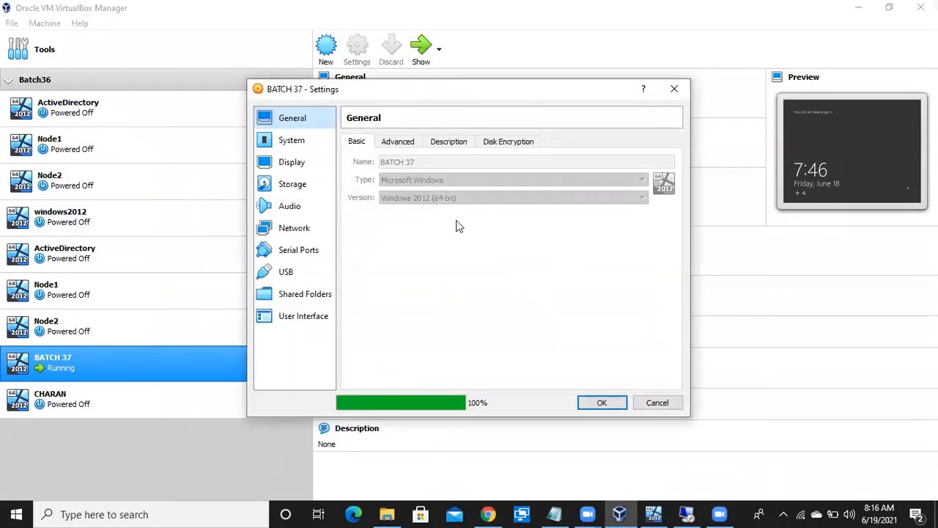
left_click(313, 189)
left_click(431, 192)
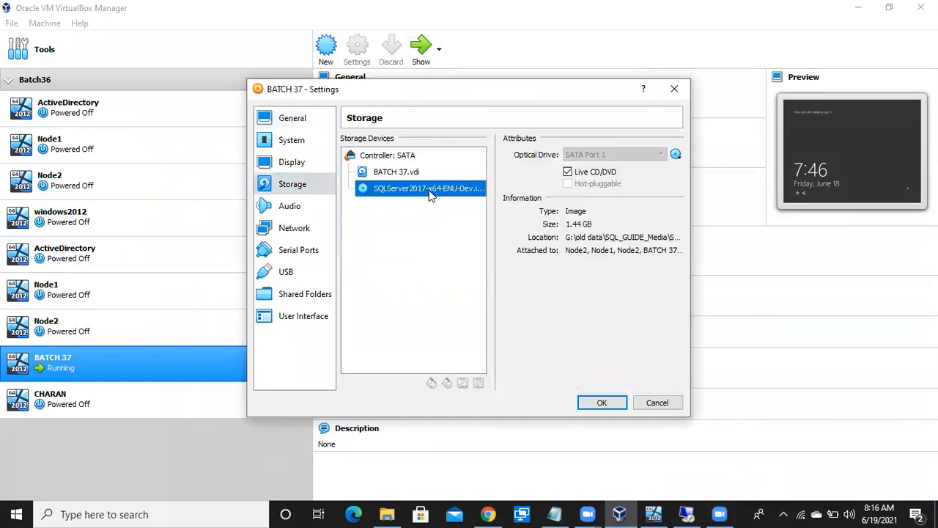
left_click(602, 401)
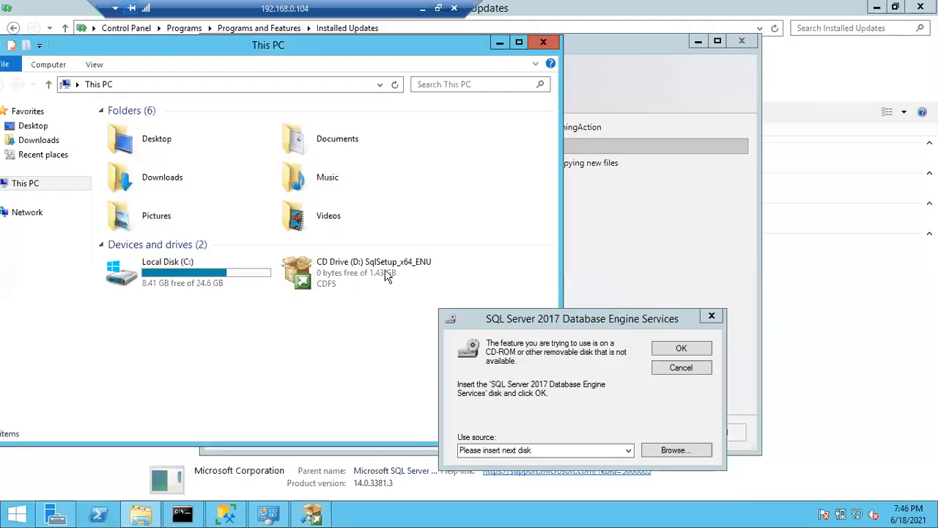
Check the SQL setup CD drive in This PC, minimise the covering windows and bring the uninstall wizard's disk prompt forward.
left_click(370, 261)
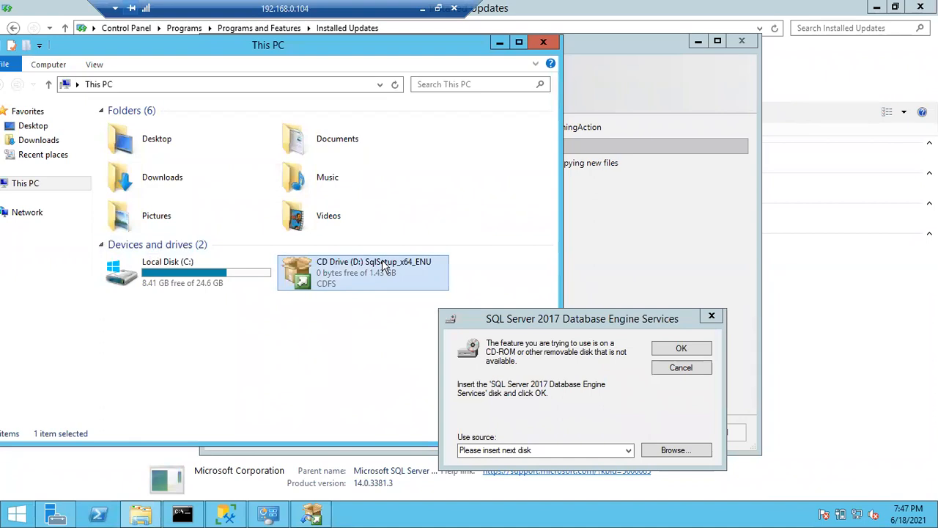
left_click(499, 42)
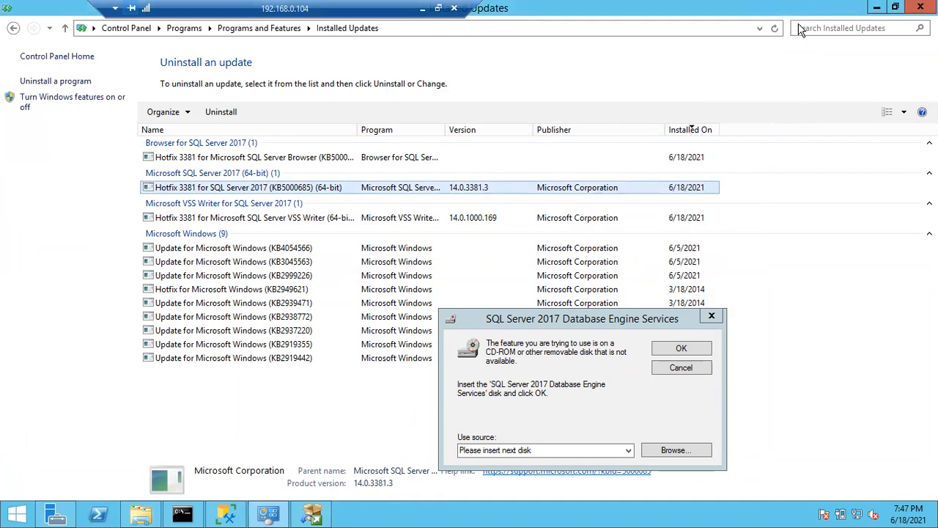
left_click(877, 6)
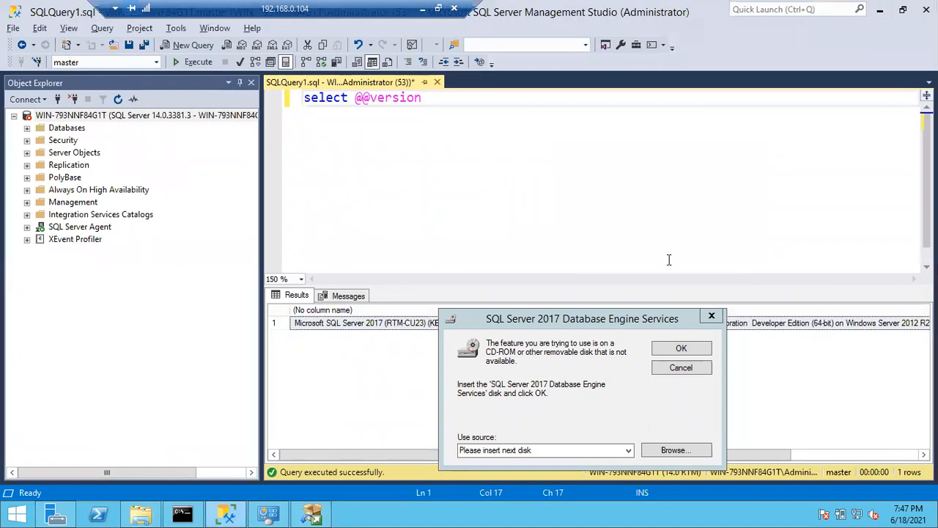
left_click(313, 516)
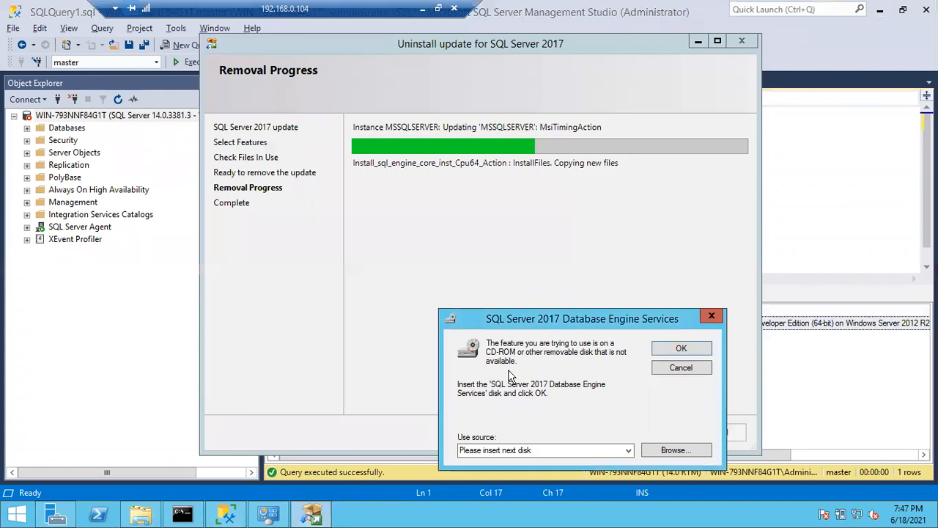
left_click_drag(495, 277, 481, 261)
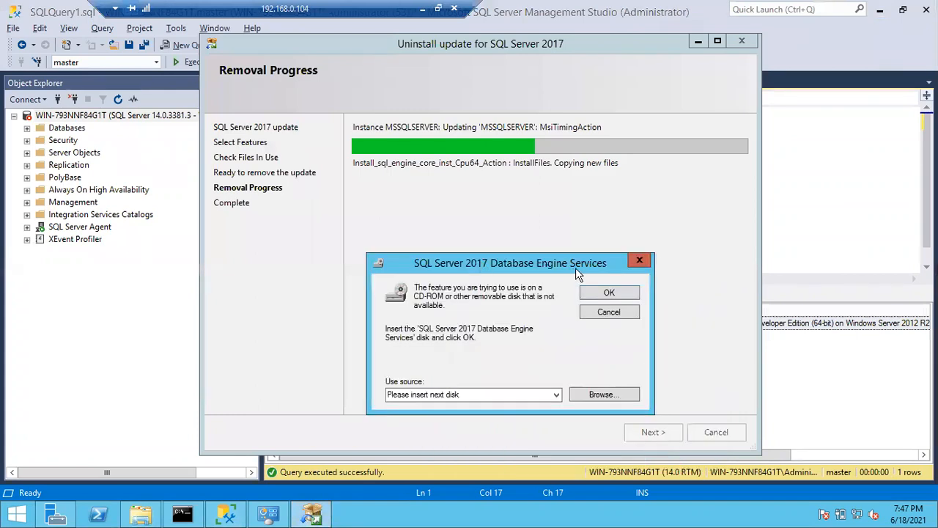
Browse for the installation source from the disk prompt and open CD Drive (D:) SqlSetup_x64_ENU.
left_click(577, 396)
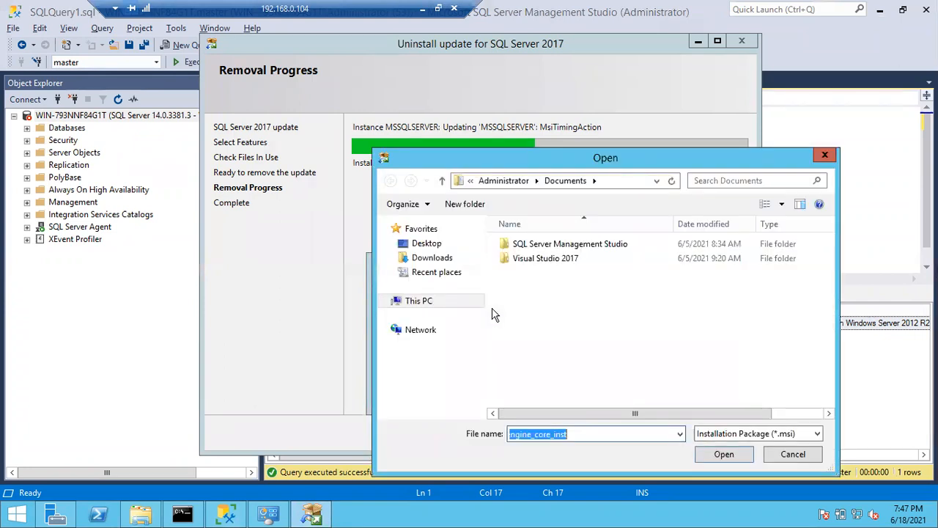
left_click(415, 304)
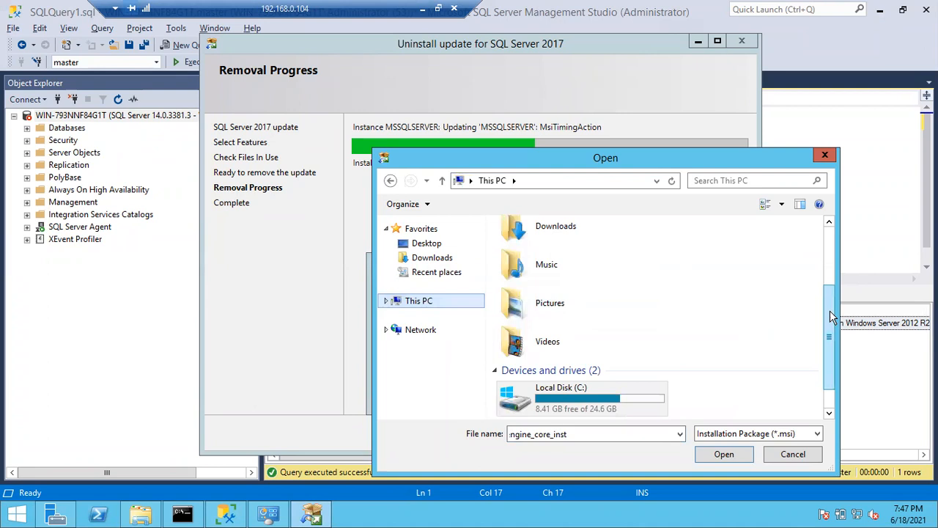
scroll(829, 322, "down", 1)
left_click(623, 395)
left_click(723, 454)
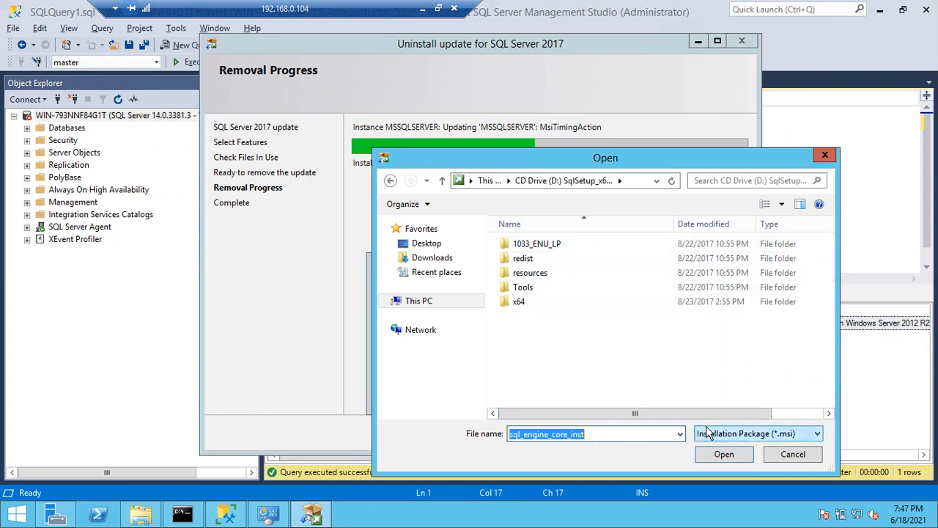
Search the disc for sql_engine_core_inst, choose the package in D:\x64\Setup as the source and continue the update removal.
left_click(595, 435)
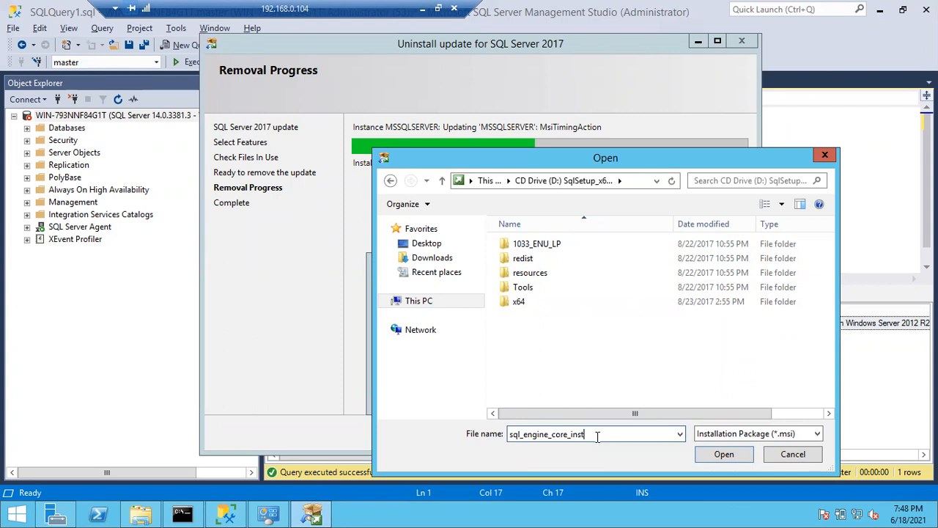
double_click(547, 432)
key("ctrl+c")
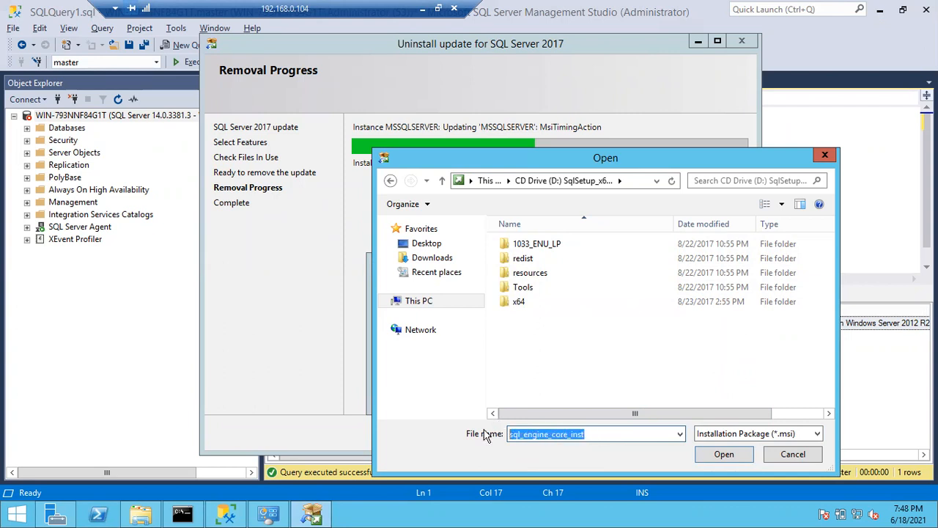
left_click(705, 182)
key("ctrl+v")
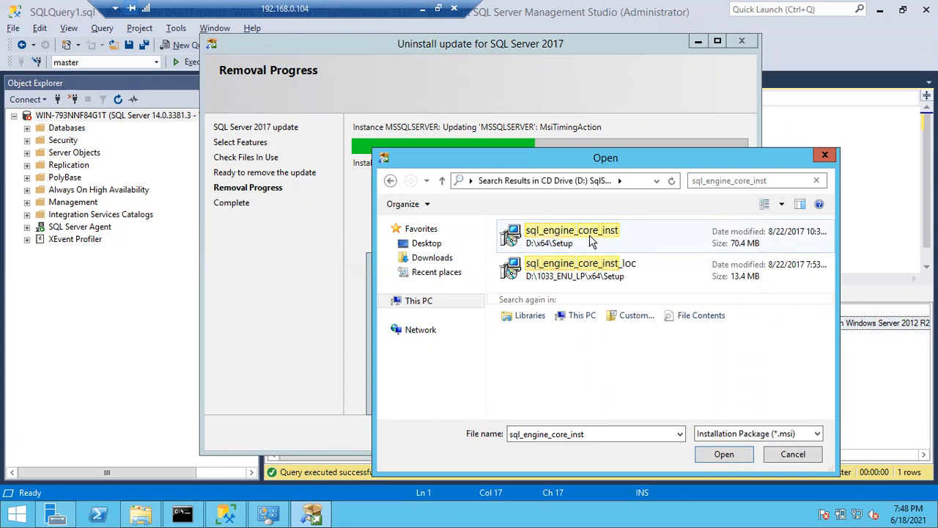
double_click(575, 236)
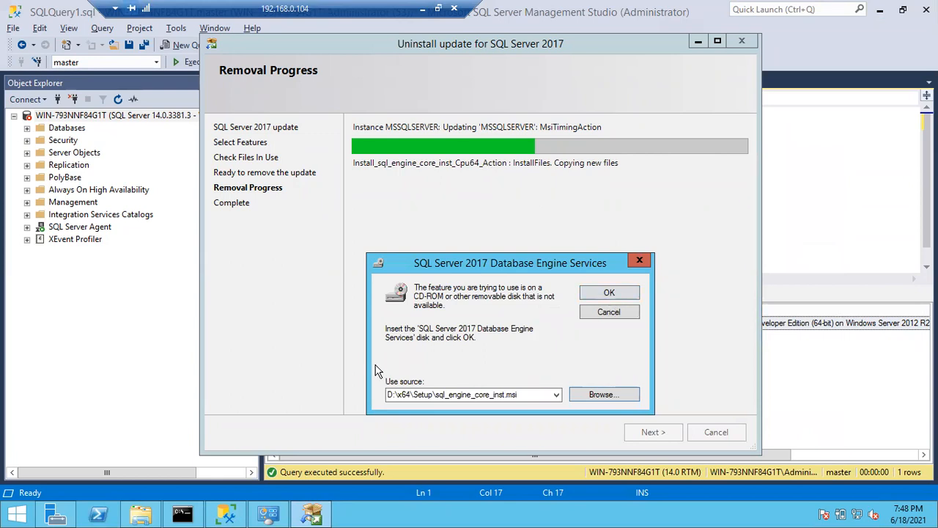
left_click(600, 294)
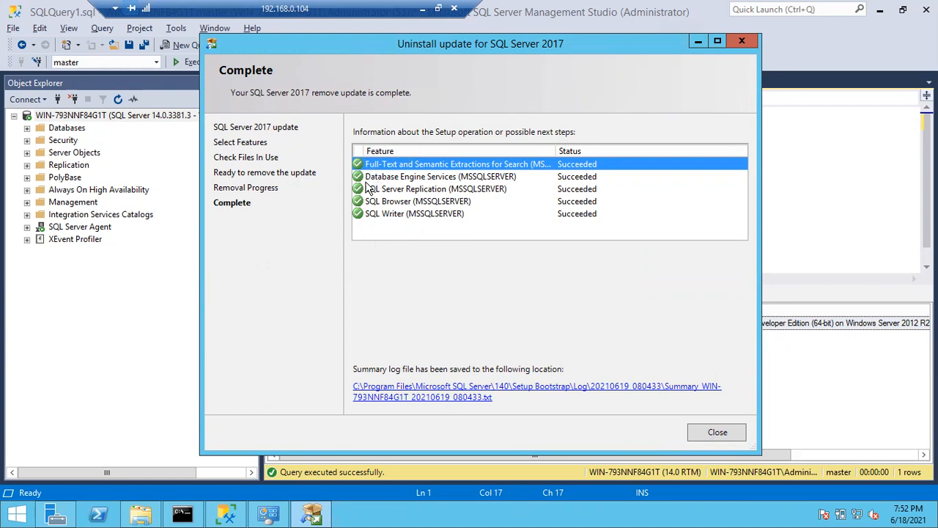
Close the completed SQL Server 2017 update removal wizard and refresh the server node in Object Explorer.
left_click(730, 436)
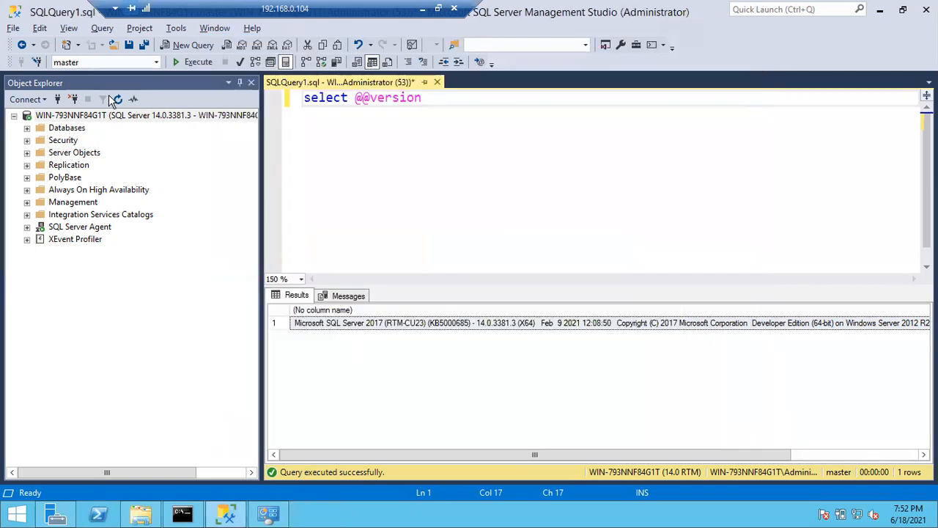
left_click(185, 118)
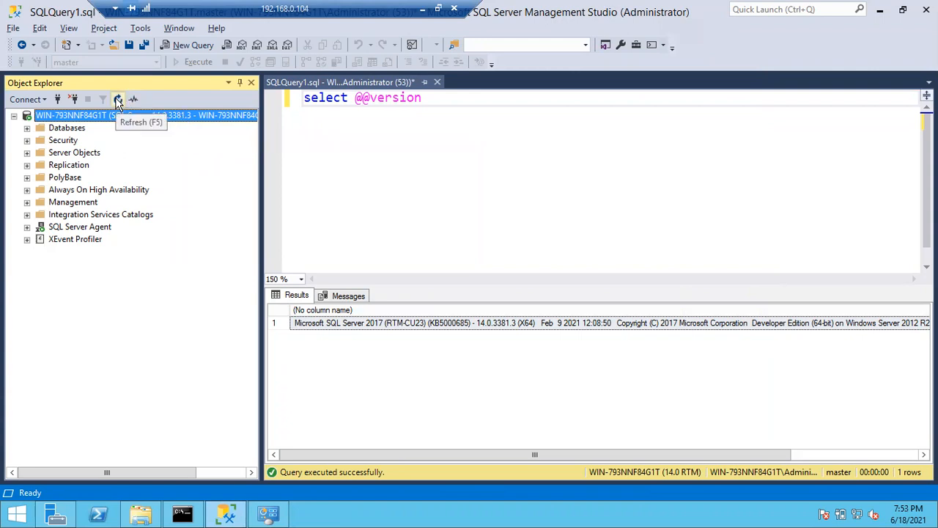
left_click(118, 99)
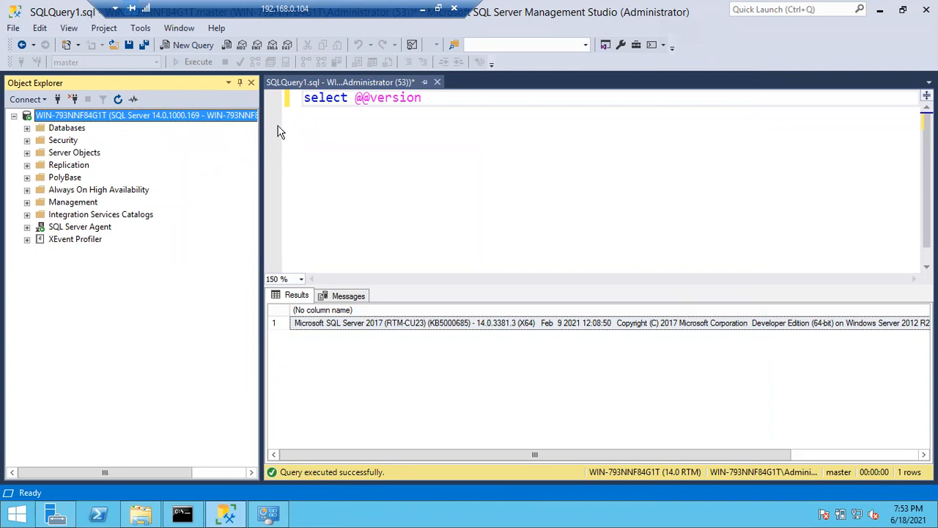
left_click(370, 116)
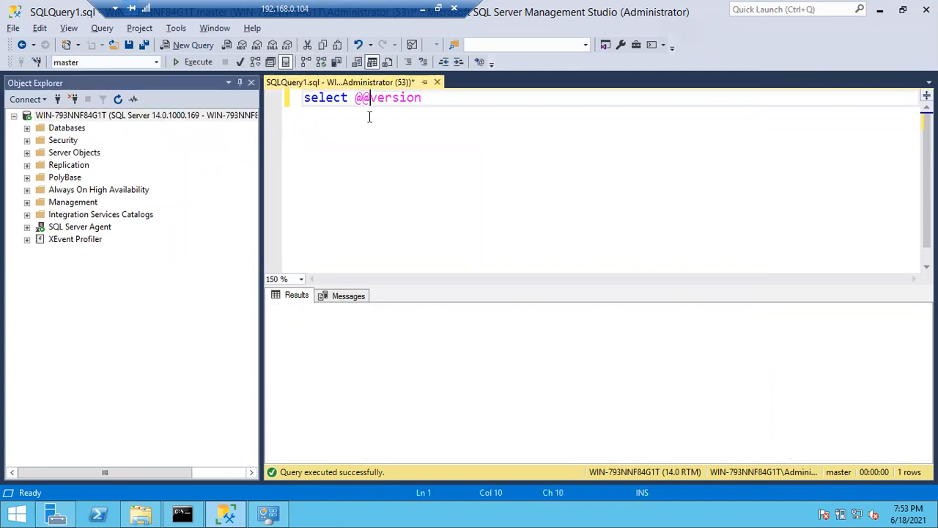
key("F5")
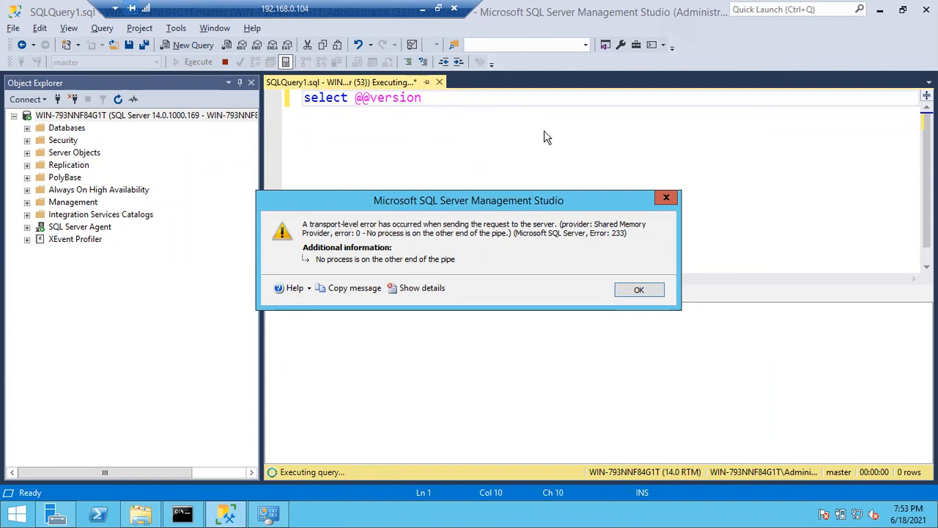
left_click(631, 290)
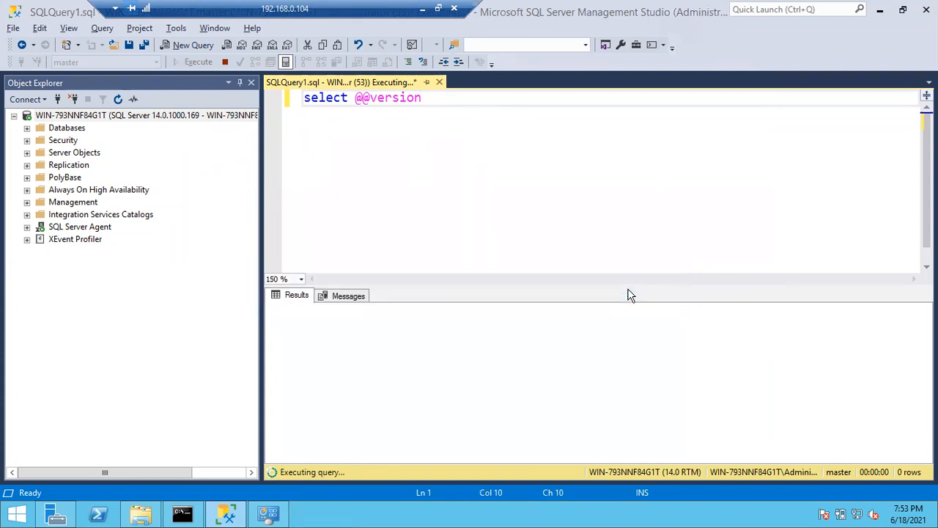
key("alt+x")
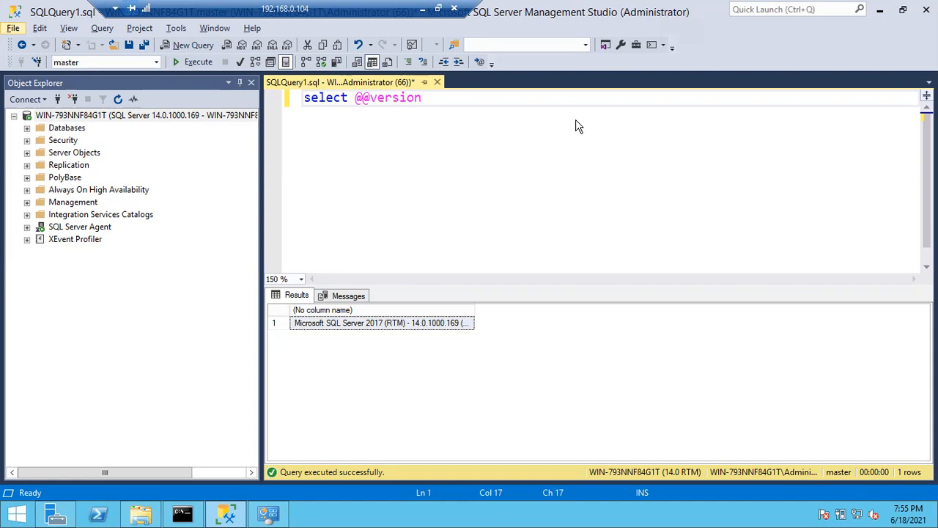
left_click(200, 117)
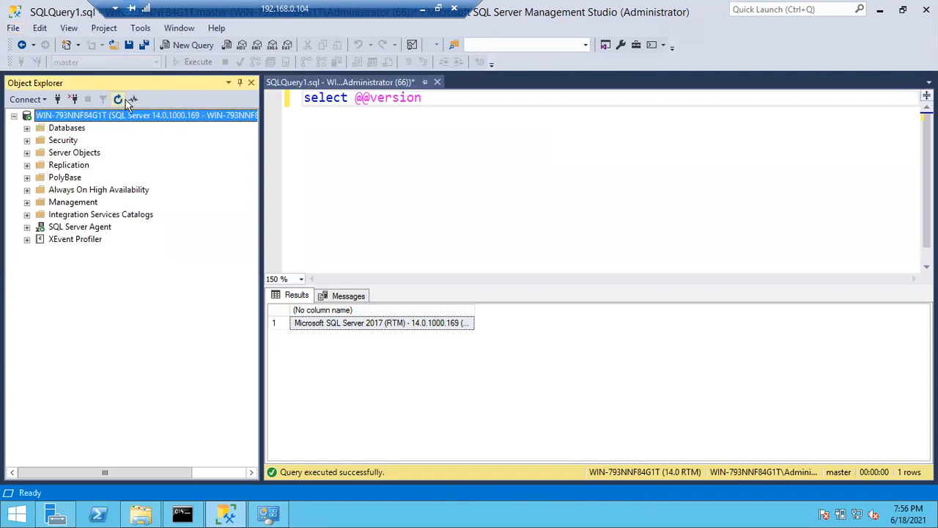
Minimize the remote session and folder window, switch to Chrome, search for draw io in a new tab and open the Draw.io - Diagrams.net site.
left_click(422, 10)
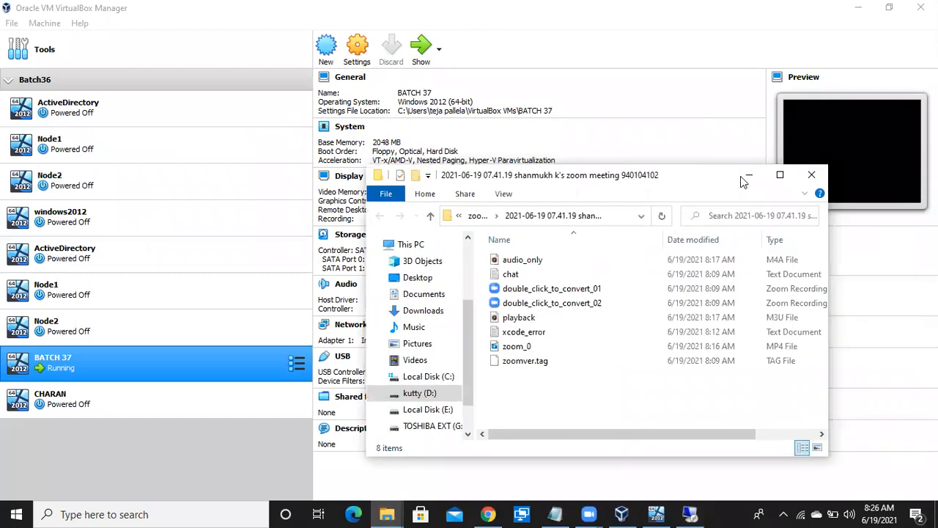
left_click(743, 173)
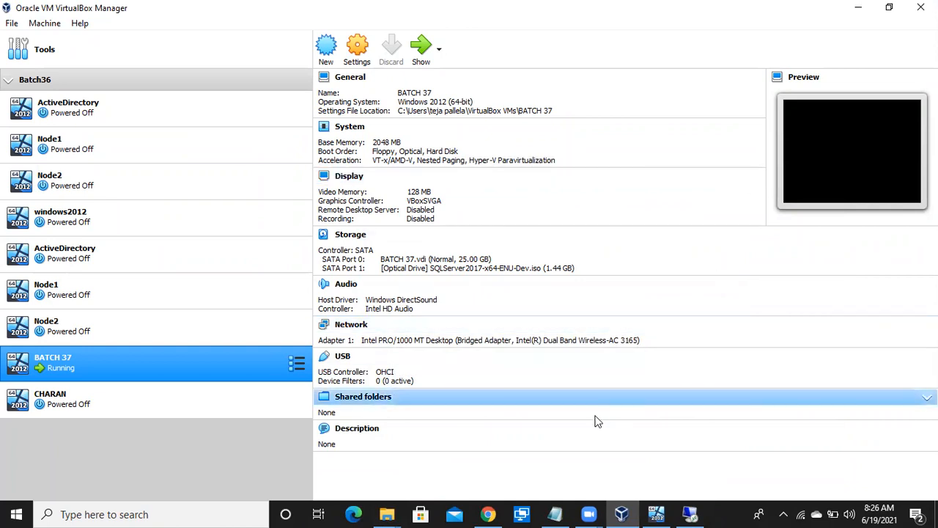
left_click(486, 513)
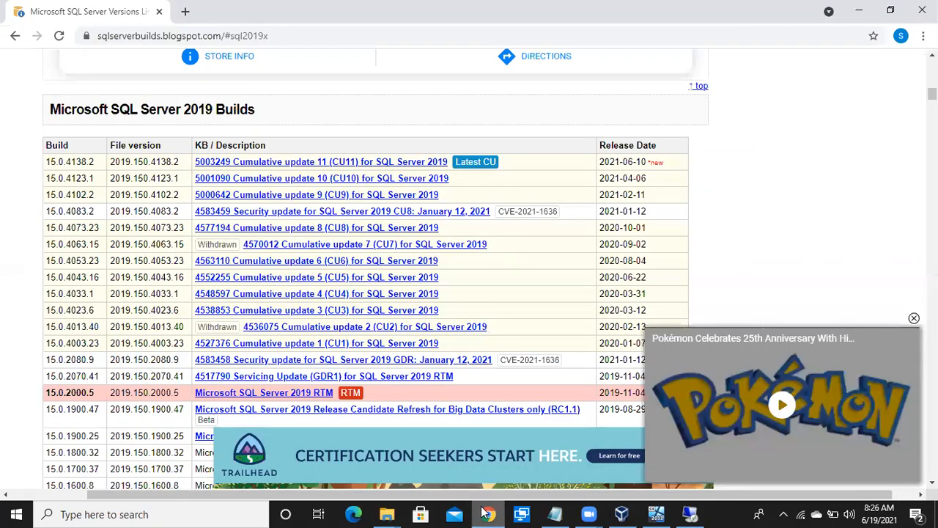
left_click(185, 13)
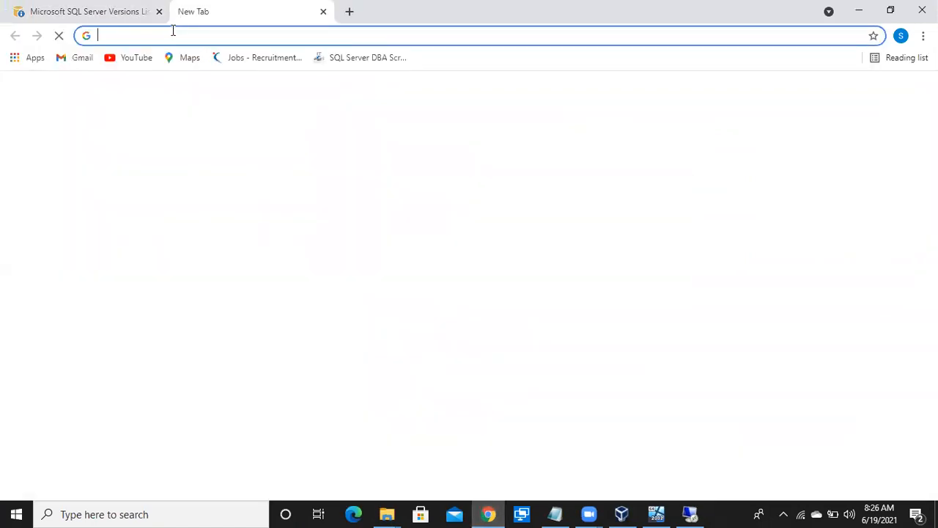
left_click(171, 33)
type("dra")
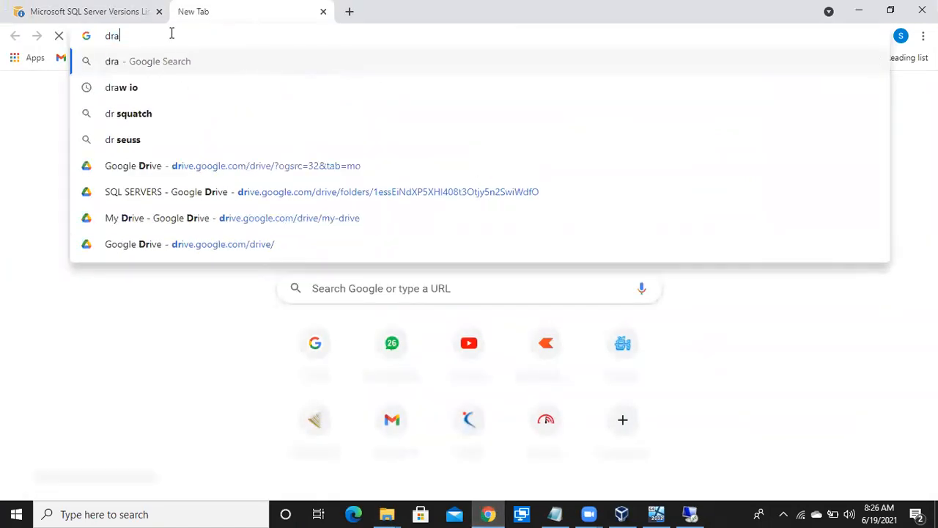
type("w")
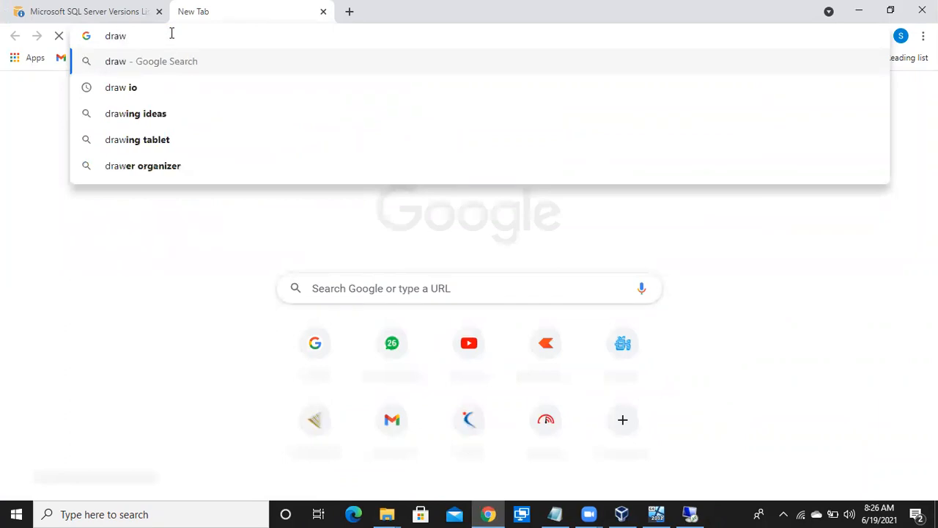
left_click(132, 87)
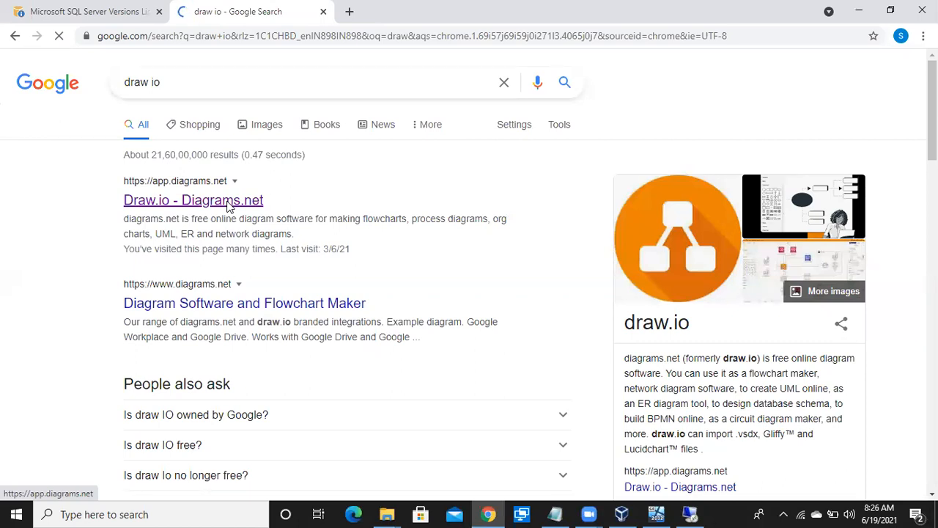
Open a blank Notepad document and enter Authentication and Authorization on separate lines.
key("super+r")
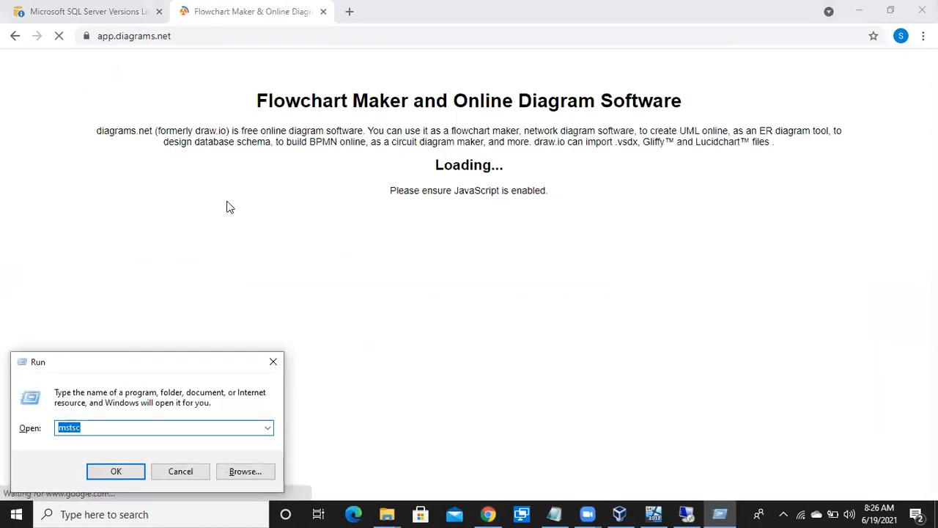
type("notepad")
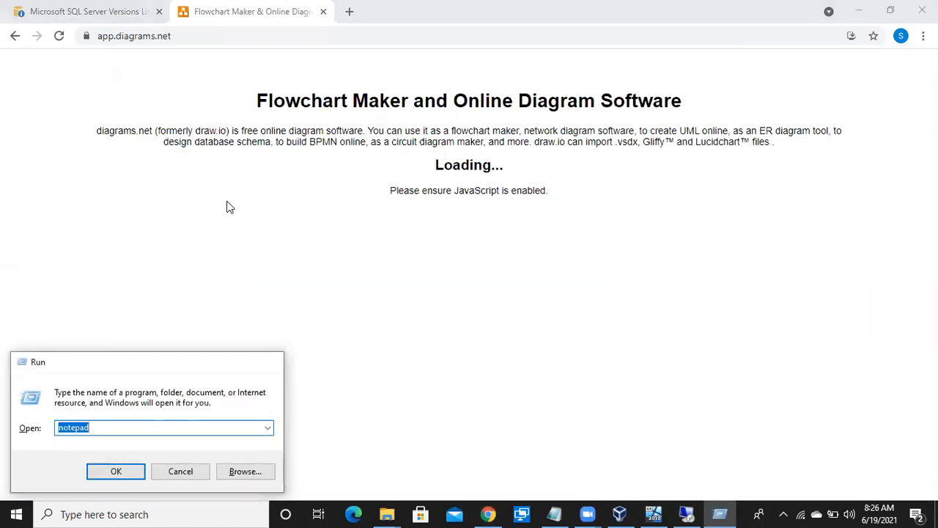
key("Return")
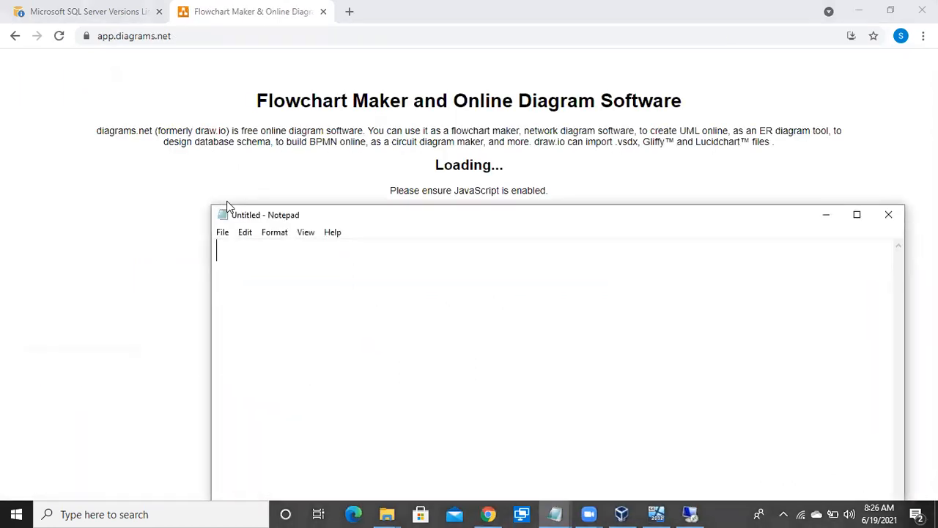
type("Authent")
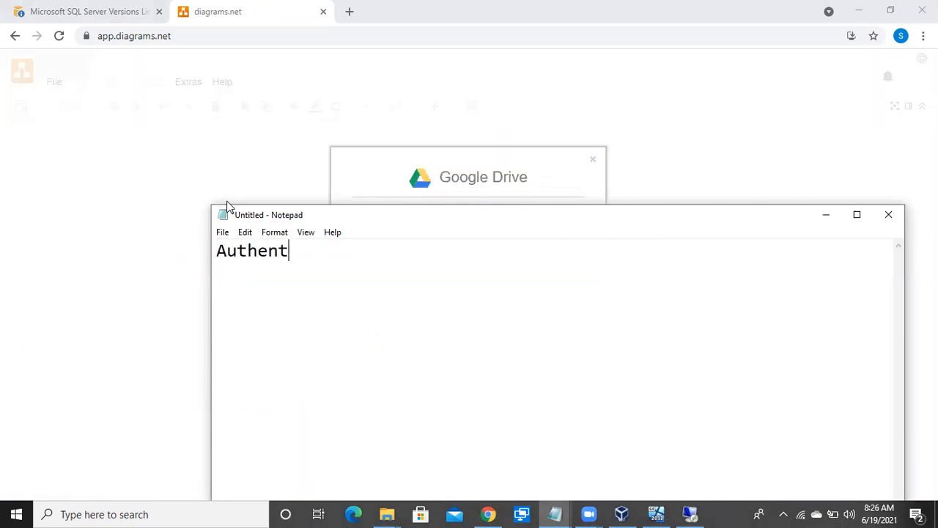
type("ication")
key("Return")
type("Aut")
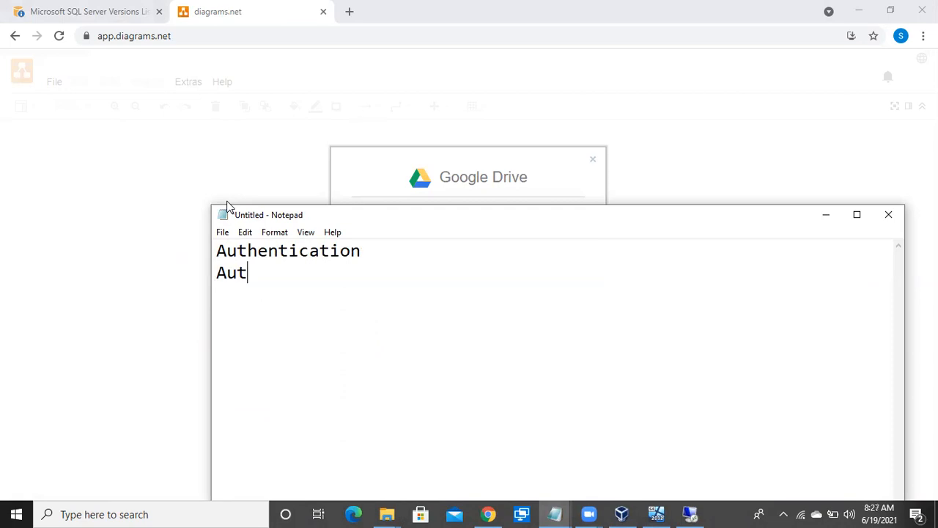
type("horization")
Leave a blank line and add Prinicipal and Securables on separate lines in the notes.
key("Return")
key("Return")
type("Prinicipal")
key("Return")
type("Securables")
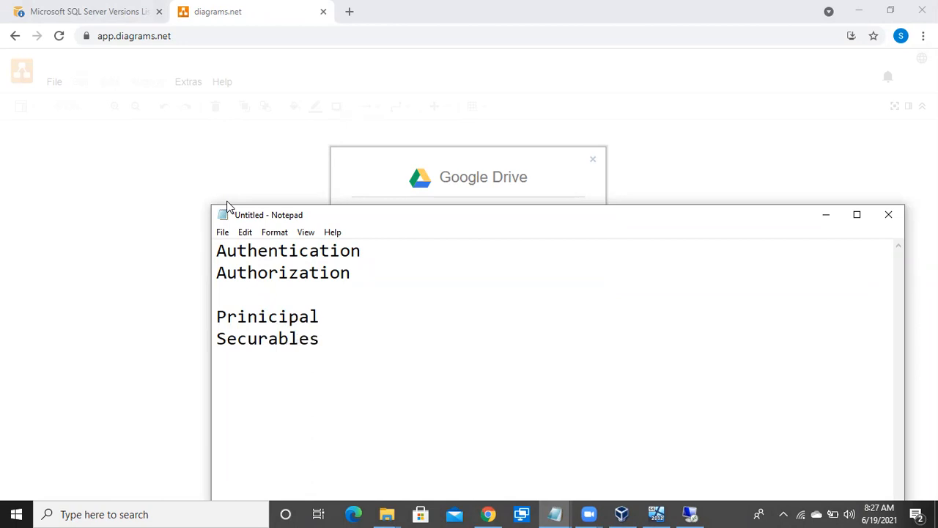
Insert two blank lines between the Authentication and Authorization headings.
left_click(365, 249)
key("Return")
key("Return")
key("Up")
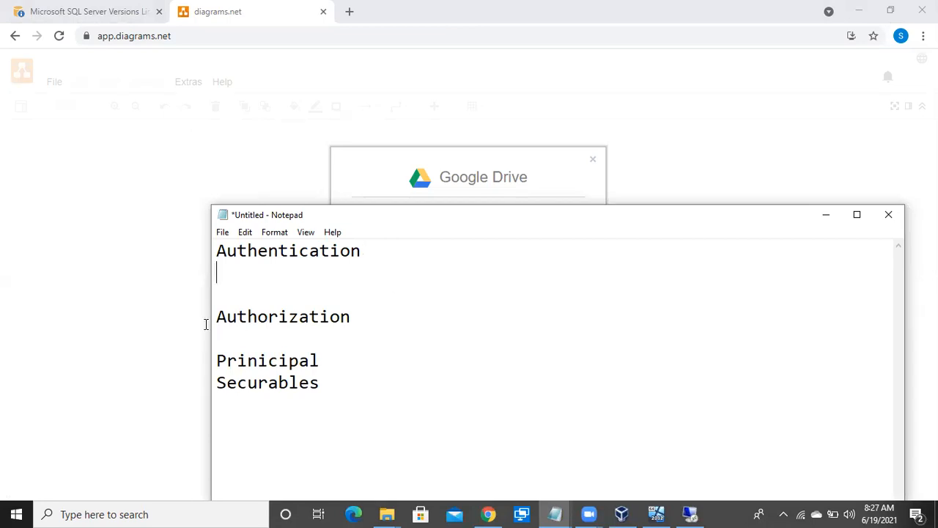
Remove Authorization from below Authentication and enter it as the first line, with a blank line before Authentication.
key("Down")
key("Down")
key("End")
key("shift+Left")
key("shift+Left")
key("shift+Left")
key("shift+Left")
key("shift+Left")
key("shift+Left")
key("shift+Left")
key("shift+Left")
key("shift+Left")
key("shift+Left")
key("shift+Left")
key("shift+Left")
key("shift+Left")
key("BackSpace")
key("Up")
key("Up")
key("Up")
key("Return")
key("Return")
left_click(219, 250)
type("Authorization")
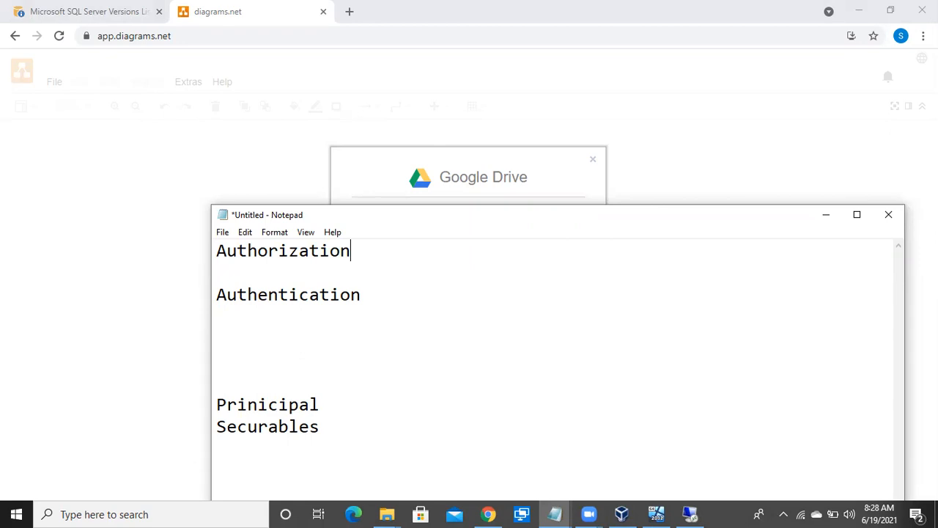
Add the line "Having access on some resources is called Auth" directly below the Authorization heading.
key("Return")
type("Havin")
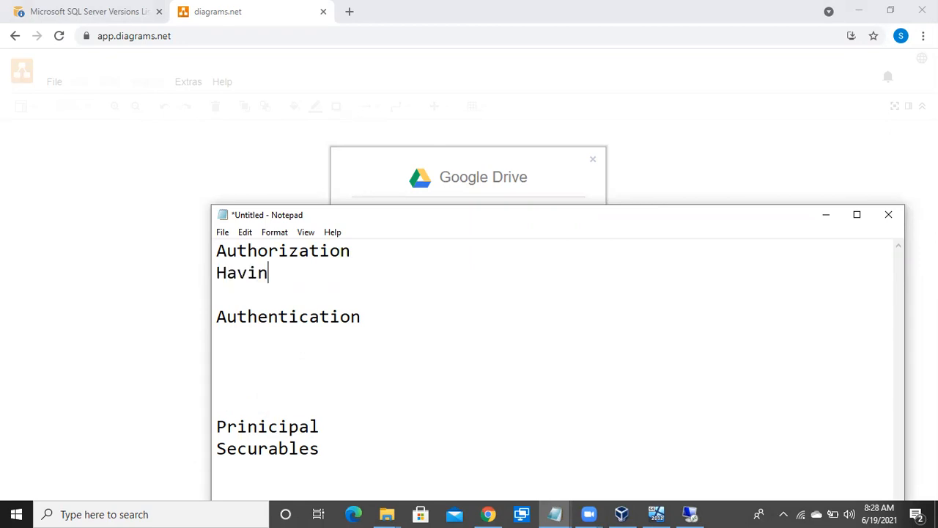
type("g access on ")
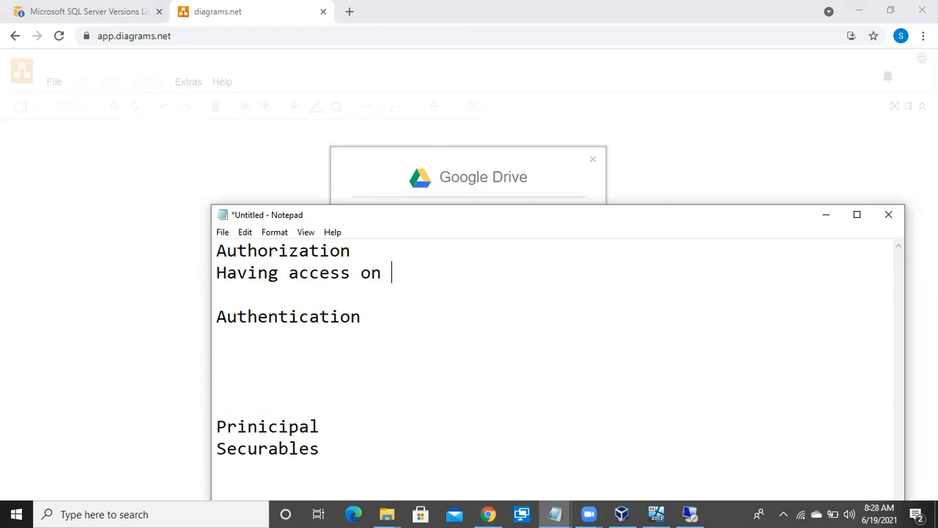
type("some resources is called a")
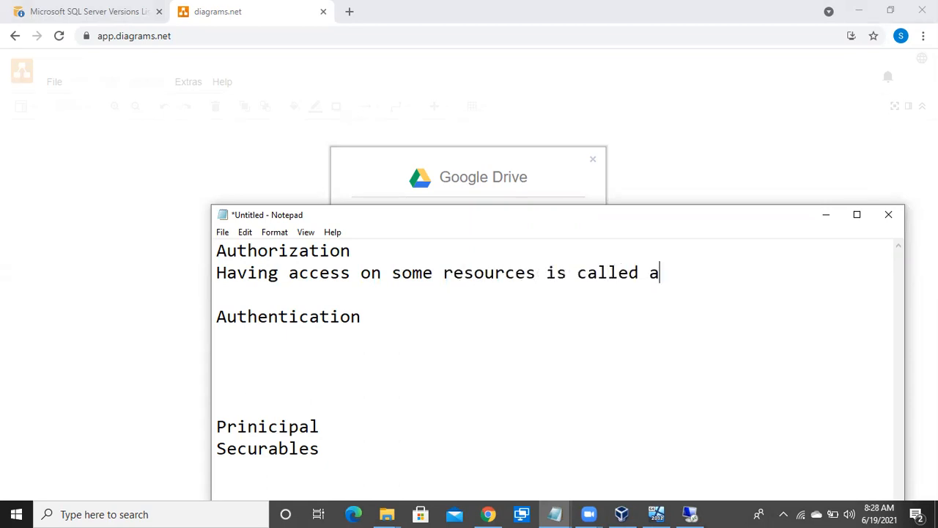
key("BackSpace")
type("Auth")
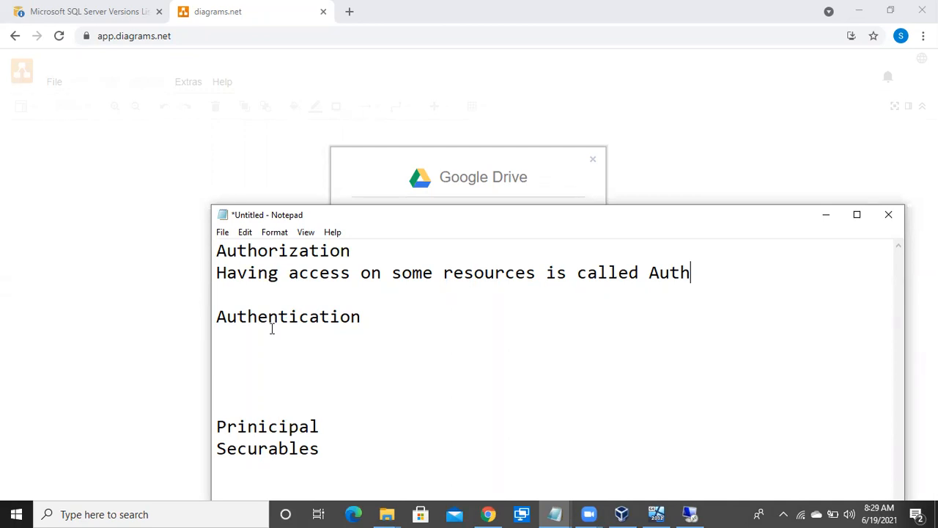
Below the Authentication heading, enter "The process of verifying the authorization is called" and put "Atuthentication" on the following line.
left_click(364, 321)
key("Return")
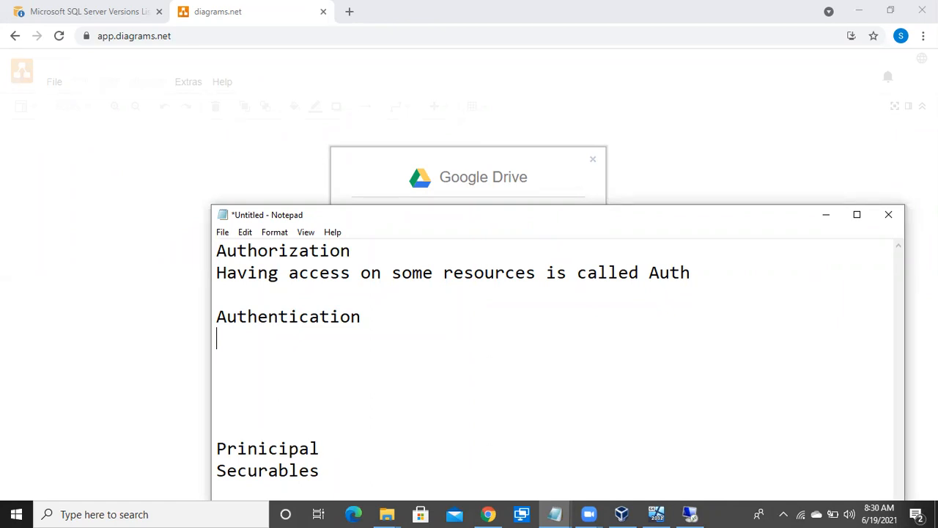
type("The pro")
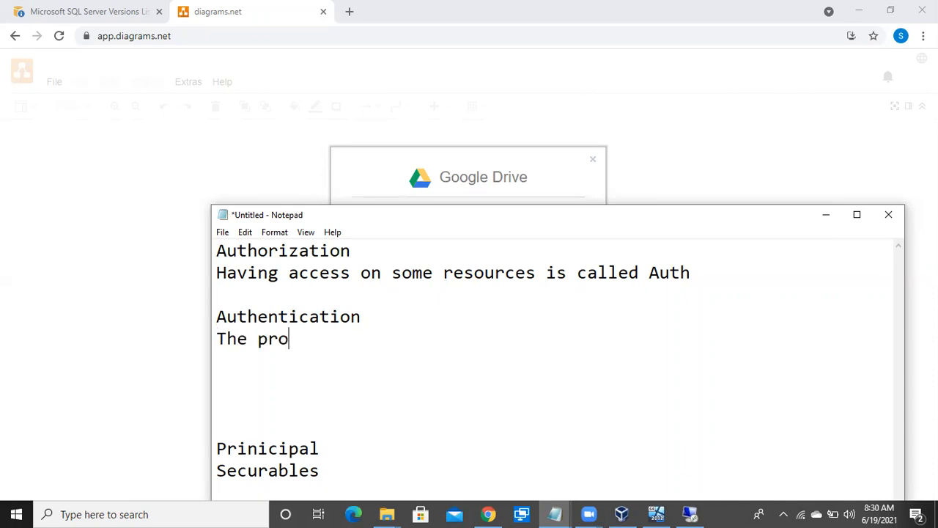
type("cess of veri")
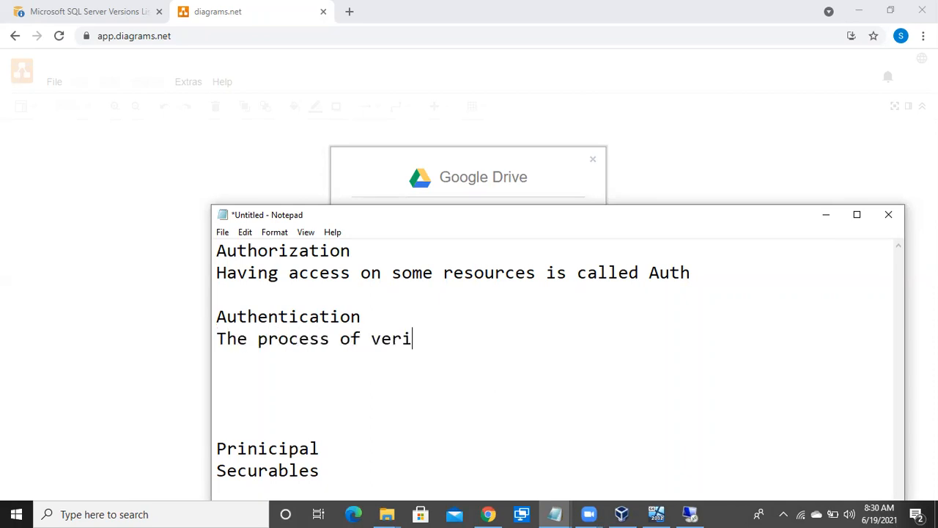
type("fying the auth")
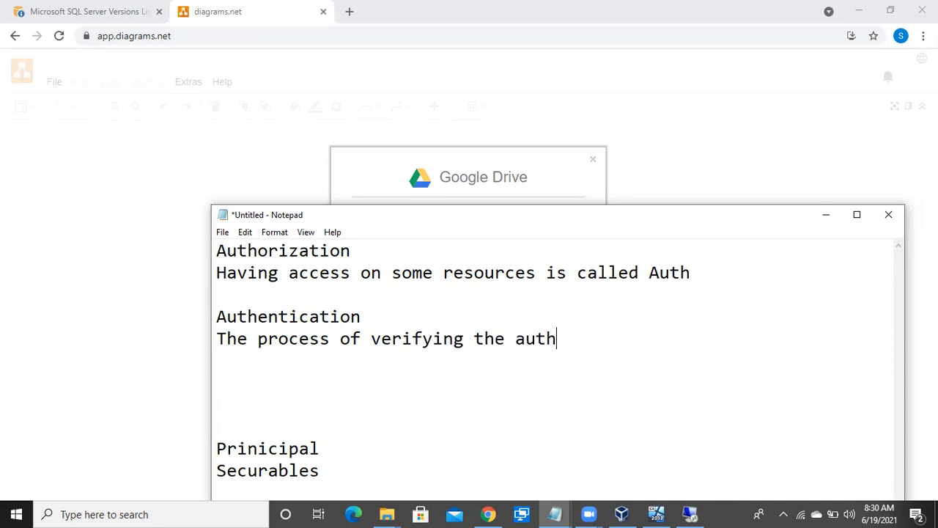
type("orization i s")
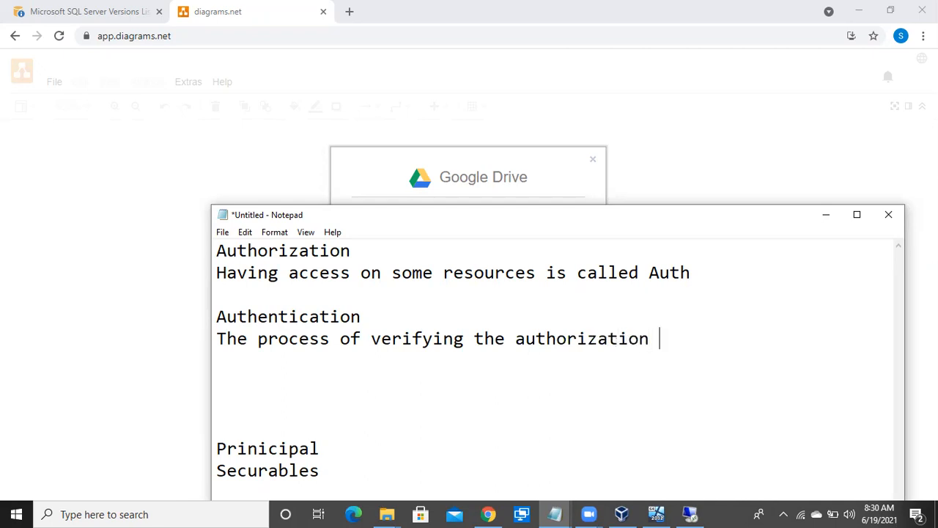
key("BackSpace")
key("BackSpace")
type("s called")
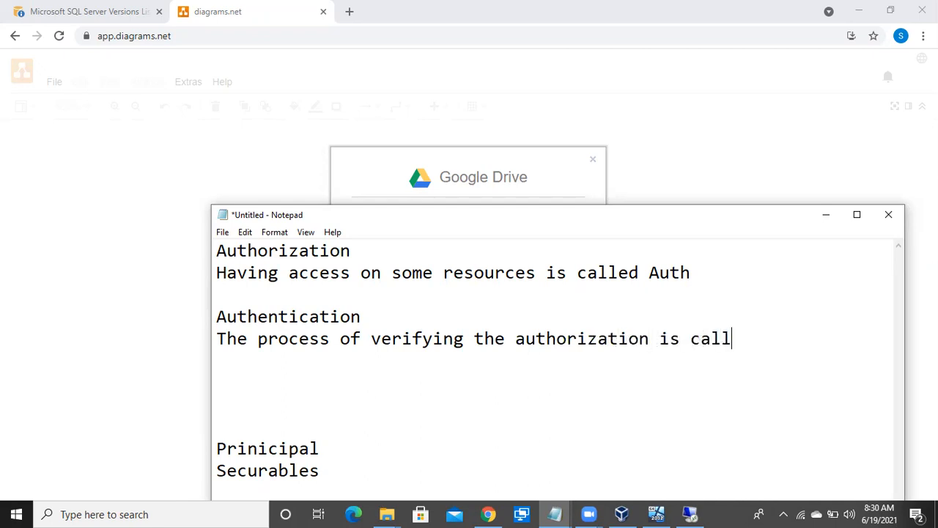
key("Return")
type("Atuthen")
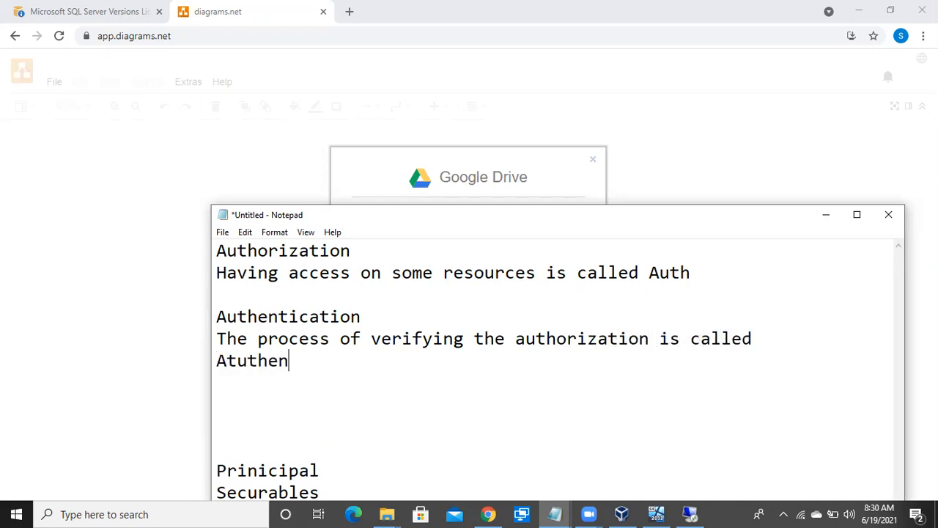
type("tication")
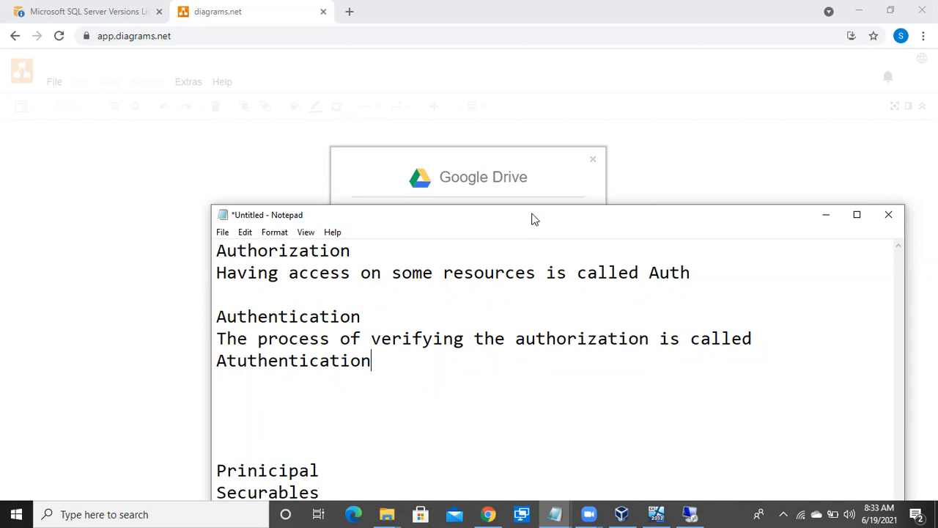
Move the notes off the diagrams.net dialog and request a new Google Drive diagram, keeping the name Untitled Diagram.drawio and XML File (.drawio) format.
left_click_drag(532, 218, 378, 372)
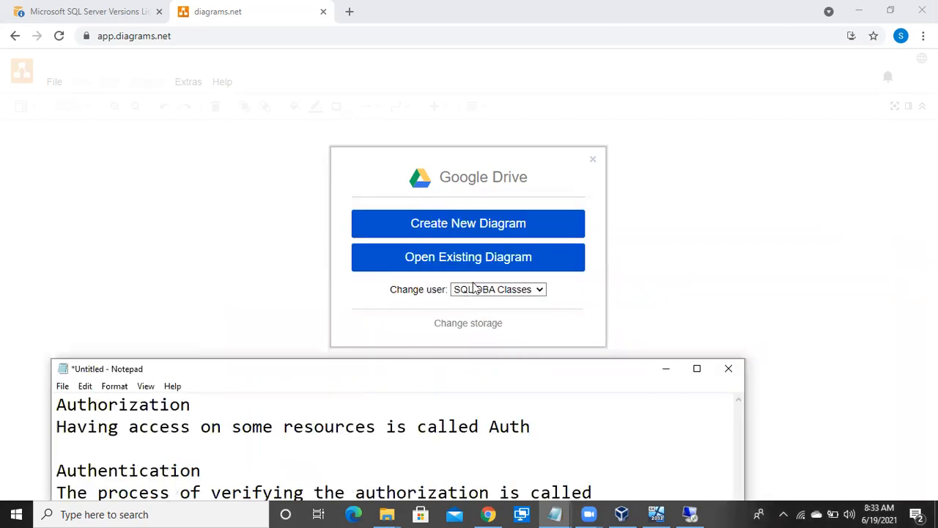
left_click(511, 224)
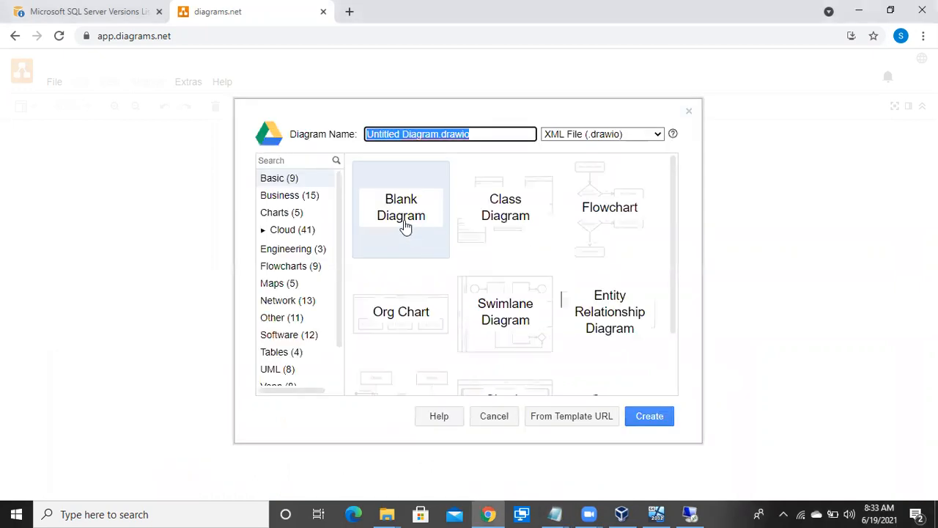
left_click(654, 416)
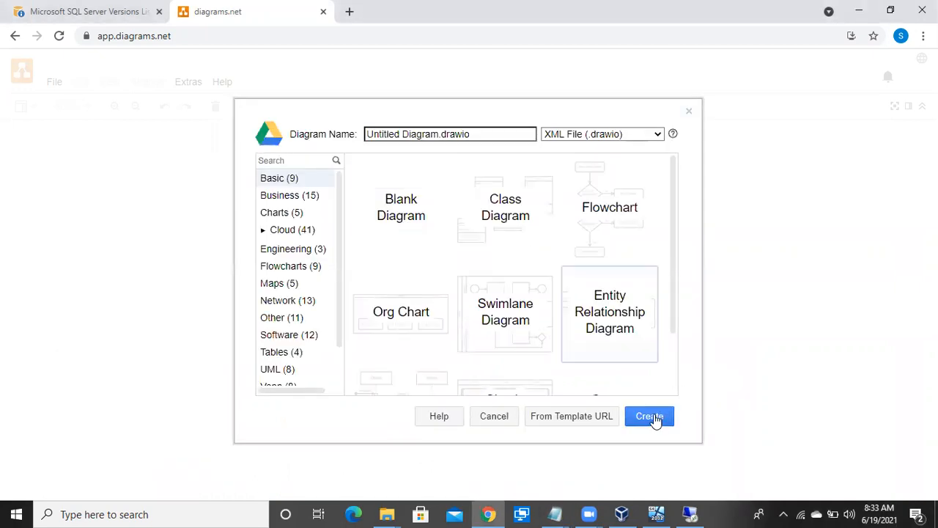
Switch to the Notepad notes, move them up over the diagram dialog and add blank lines between Prinicipal and Securables.
left_click(554, 514)
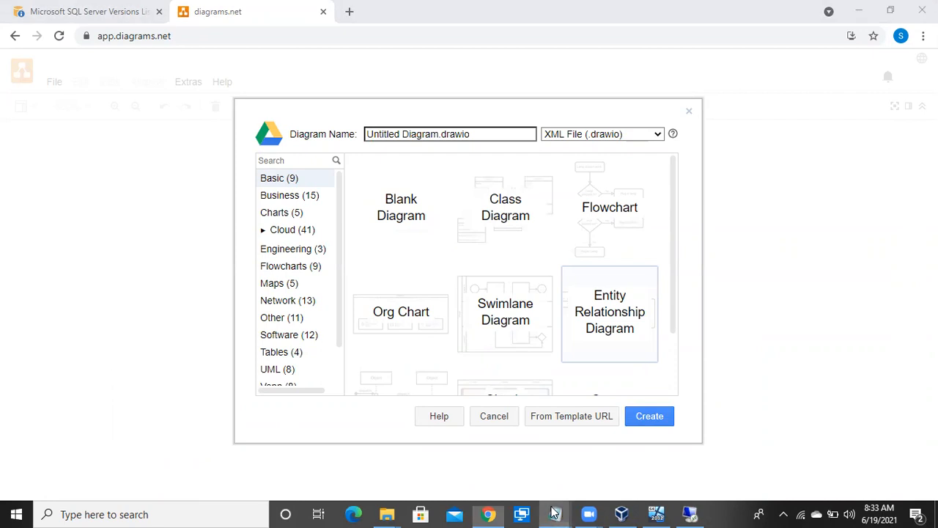
left_click(608, 463)
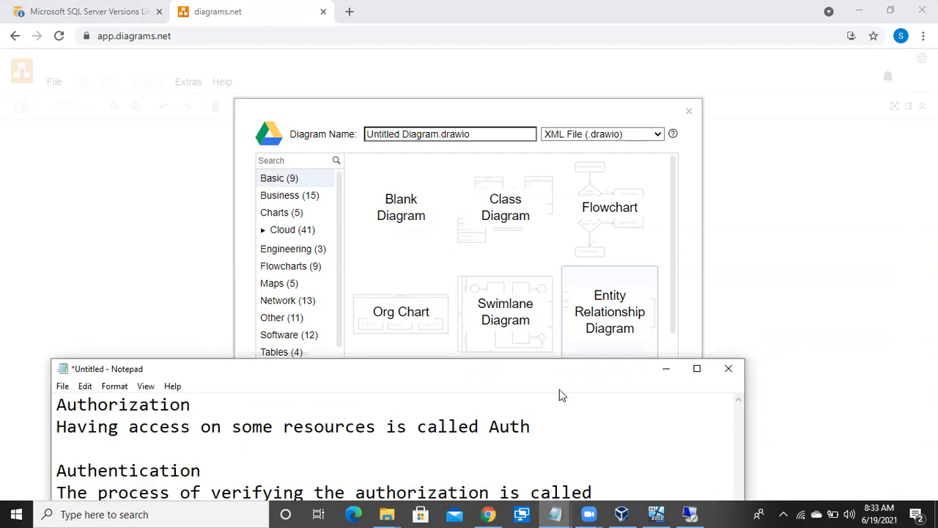
left_click_drag(548, 372, 590, 167)
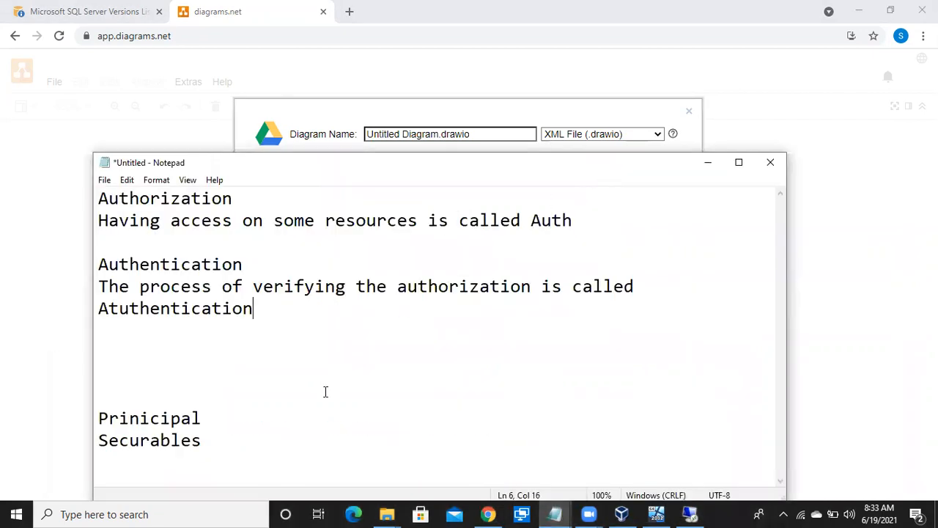
left_click(220, 423)
key("Right")
key("Return")
key("Return")
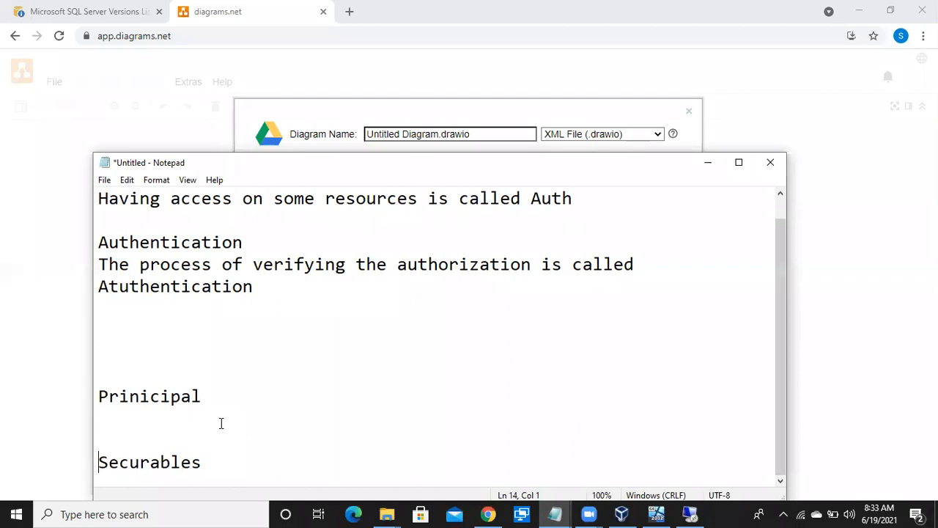
Add the line "Those who are accessing the resources is called Principal" directly below the Prinicipal heading.
left_click(118, 421)
type("Those who ")
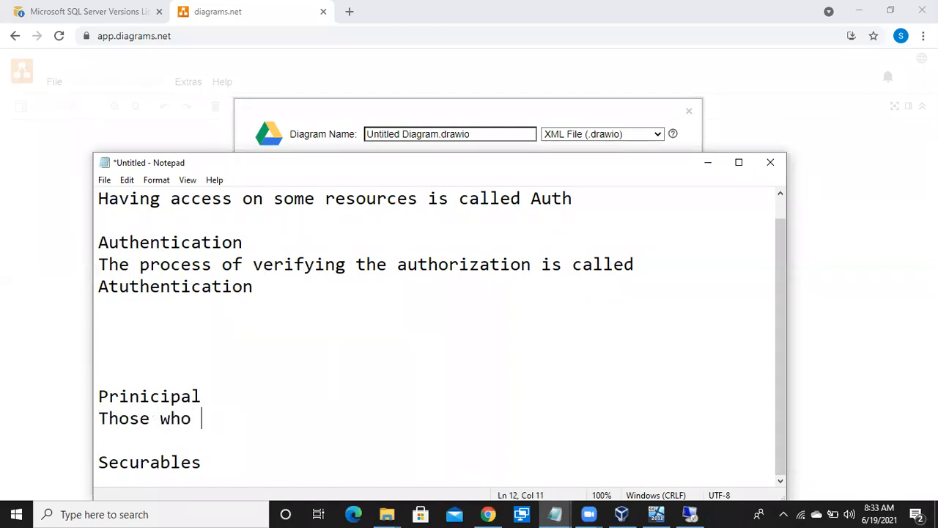
type("are accessi")
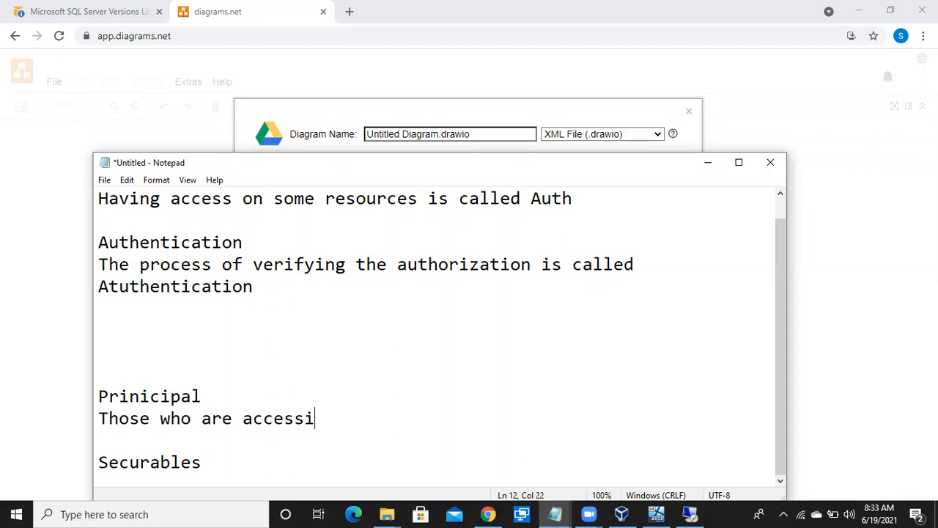
type("ng the resource")
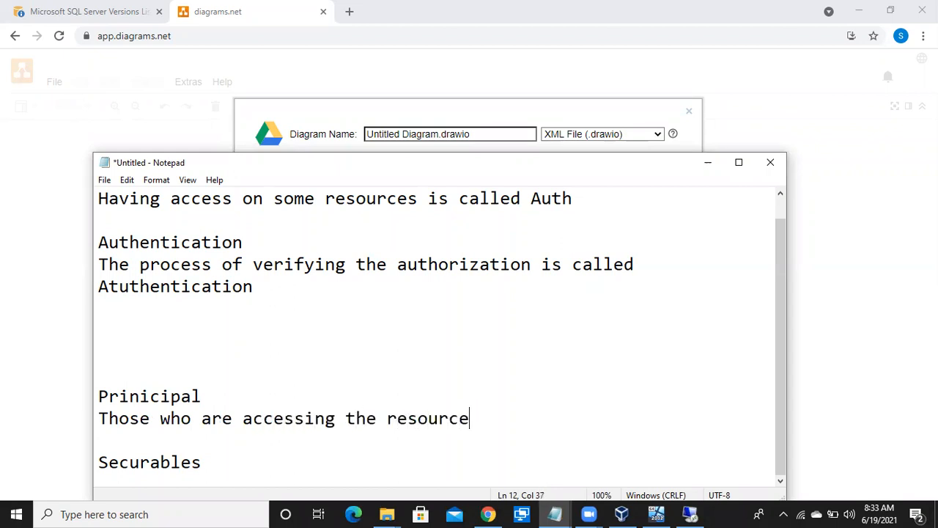
type("s is call")
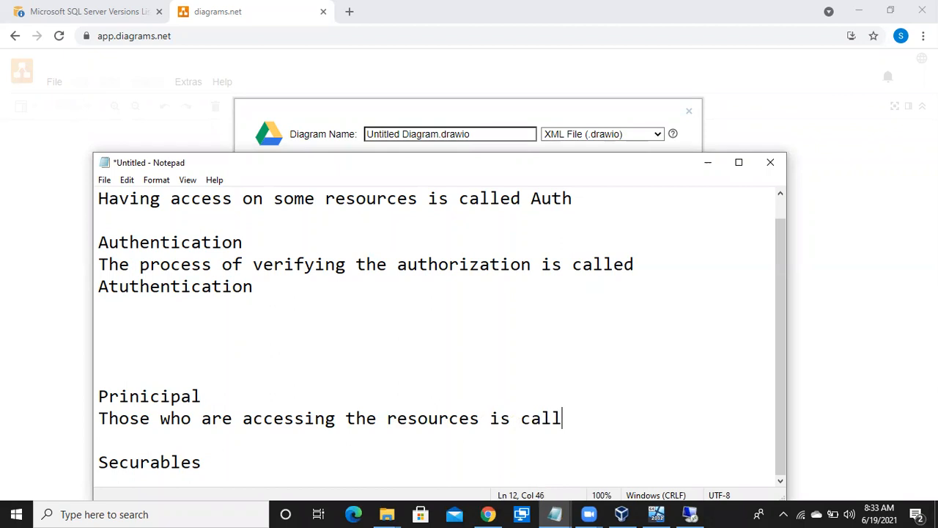
type("ed Princi")
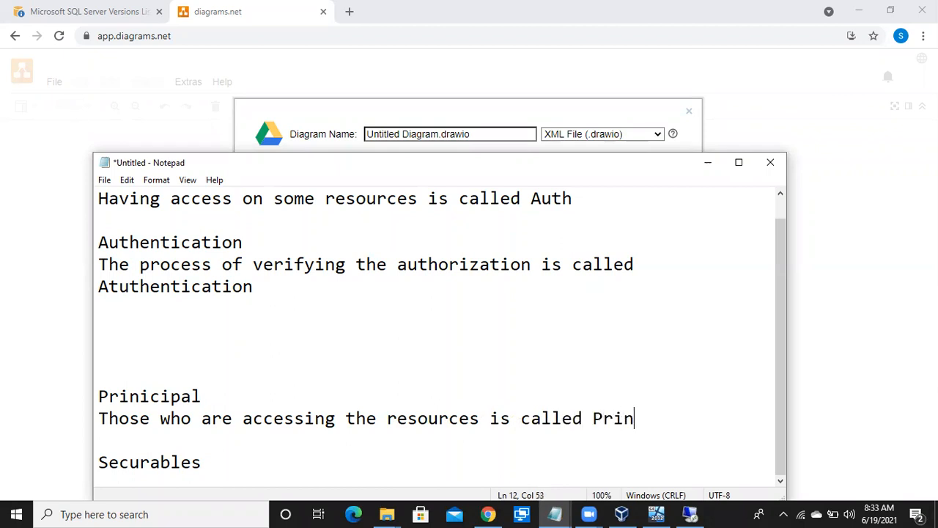
key("BackSpace")
type("cipal")
Add the line "The resources you are accessing is called securable" directly below the Securables heading.
key("Return")
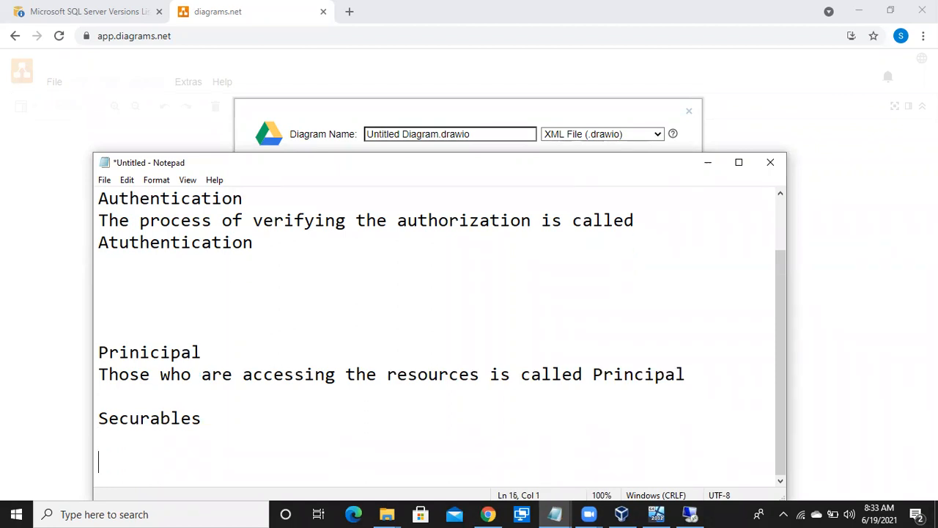
type("The res")
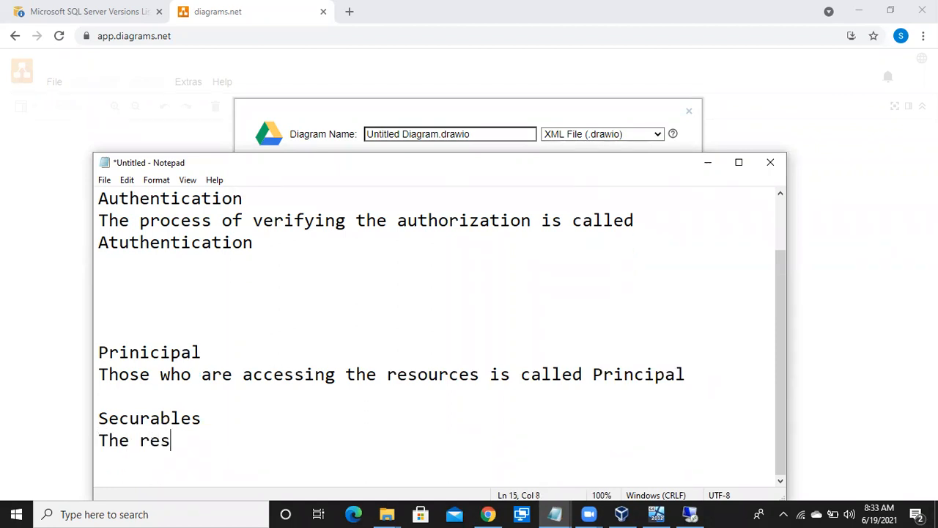
type("ources you are ")
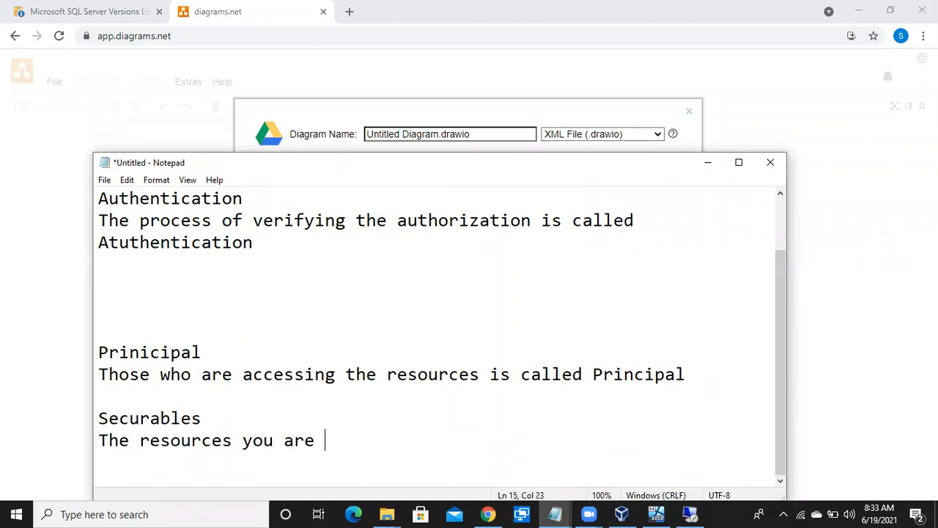
type("accessing is c")
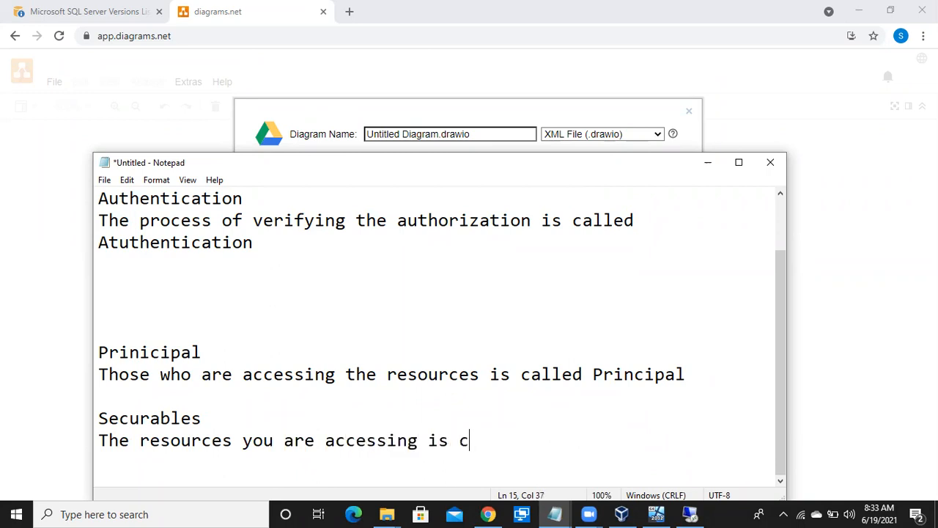
type("alled securable")
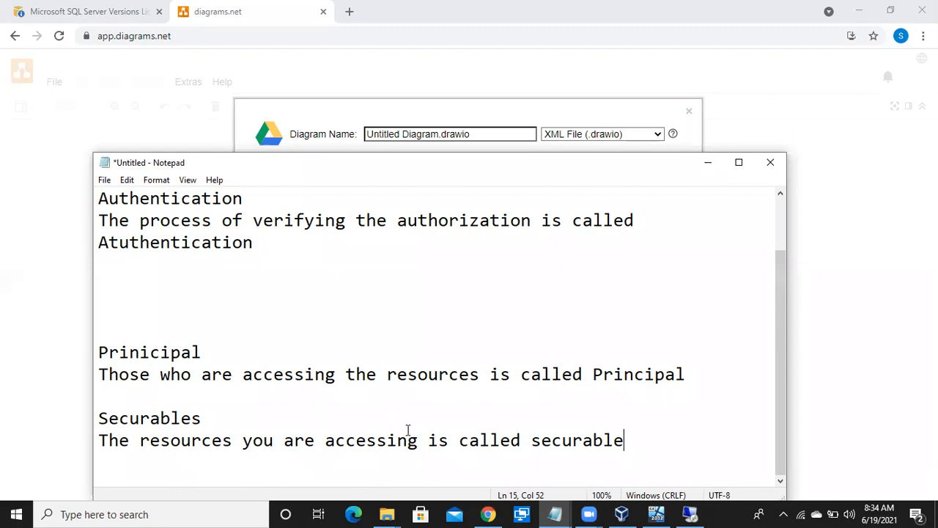
Hide the notes, name the new diagram "Batch 37 Logins" and create it in the Google Drive root folder.
left_click(709, 164)
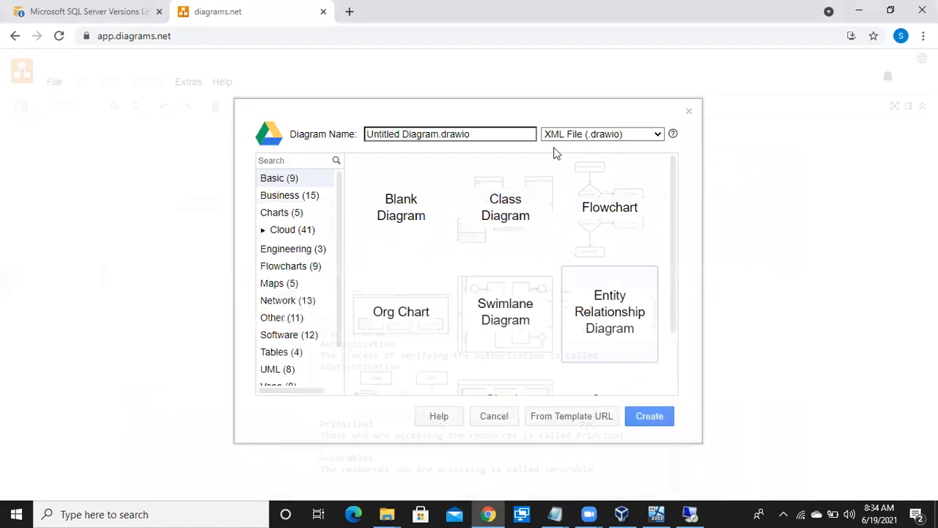
left_click_drag(475, 137, 372, 137)
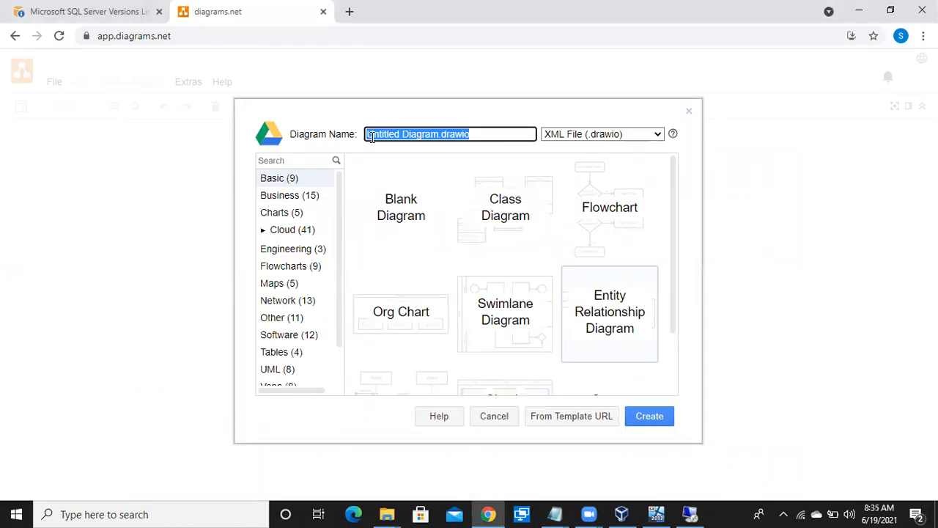
type("Eat")
type("ch 2")
key("BackSpace")
type("37 Logins")
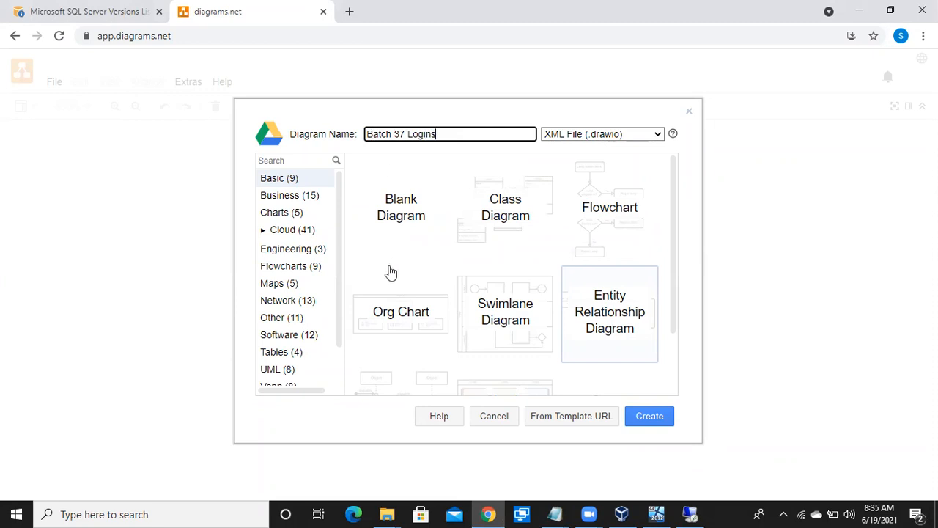
left_click(634, 417)
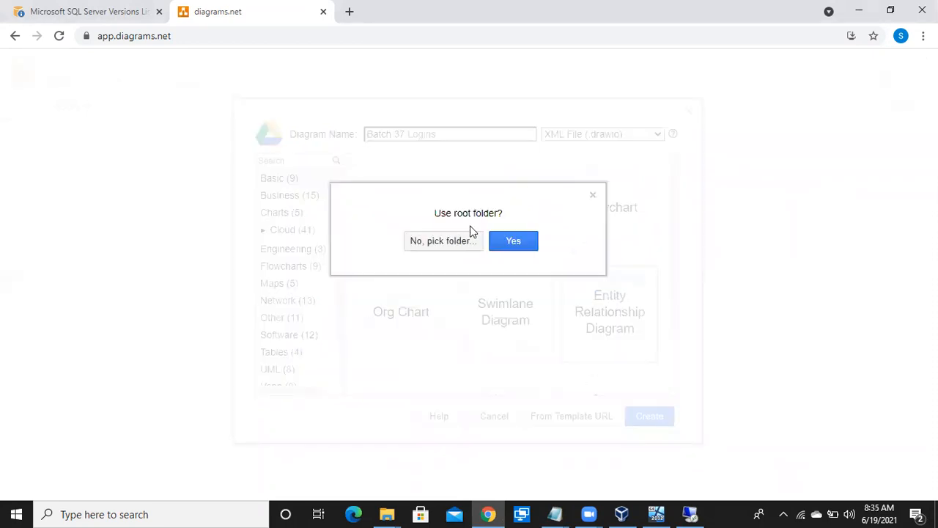
left_click(512, 244)
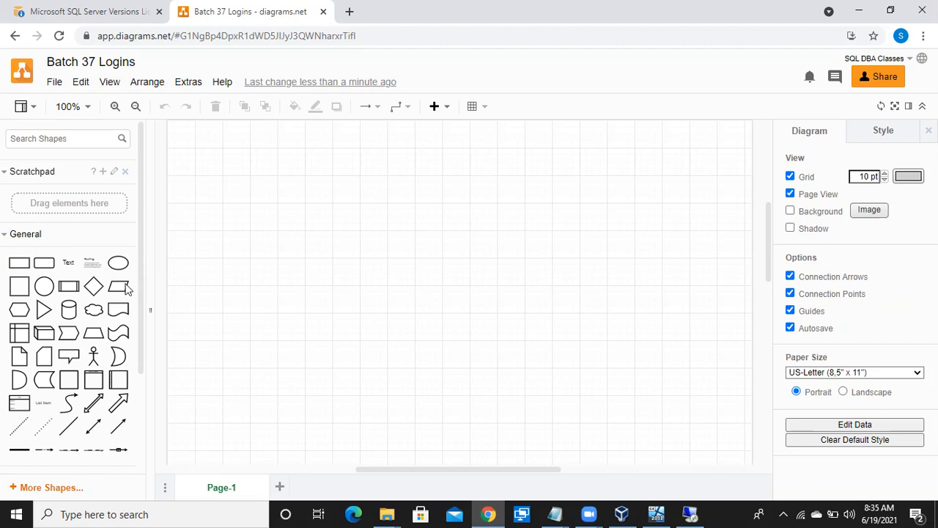
Add a cube shape to the page's upper-left area and enlarge it into a big, roughly square container.
scroll(62, 326, "down", 1)
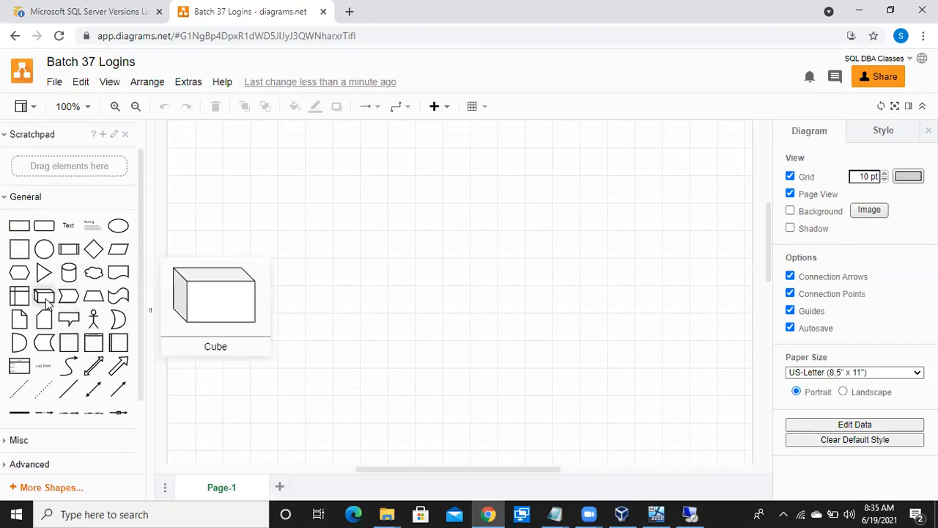
left_click(45, 320)
left_click_drag(437, 291, 245, 209)
left_click_drag(308, 234, 435, 381)
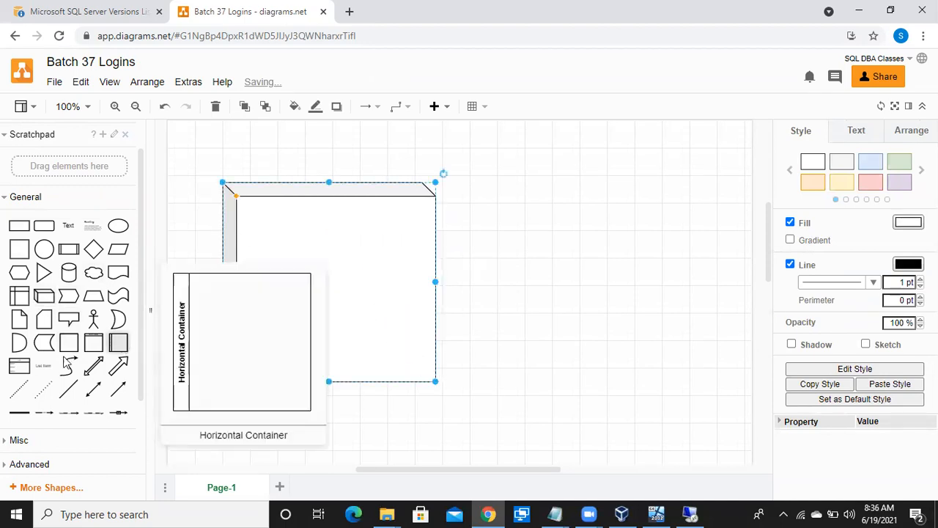
Place a cylinder inside the cube's upper-left part, enlarge it, and extend the cube wider and lower around it.
scroll(63, 360, "down", 3)
scroll(63, 359, "up", 2)
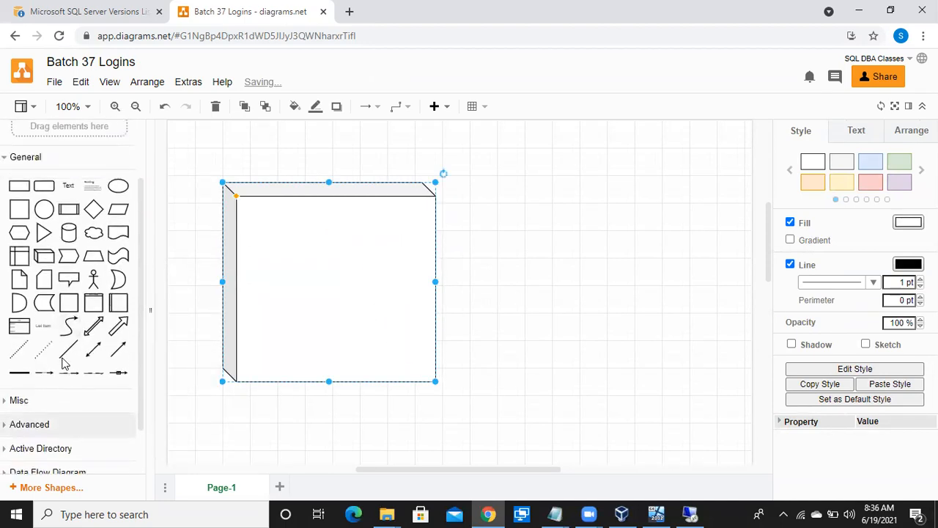
left_click(68, 242)
left_click_drag(452, 293, 272, 252)
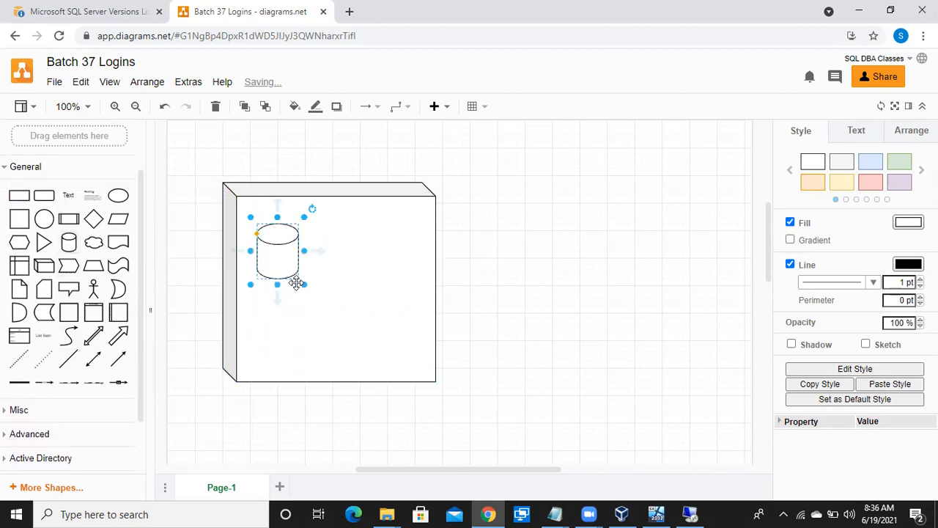
left_click_drag(304, 289, 352, 333)
left_click_drag(435, 381, 490, 408)
left_click(320, 295)
left_click_drag(320, 295, 328, 303)
left_click_drag(358, 339, 374, 348)
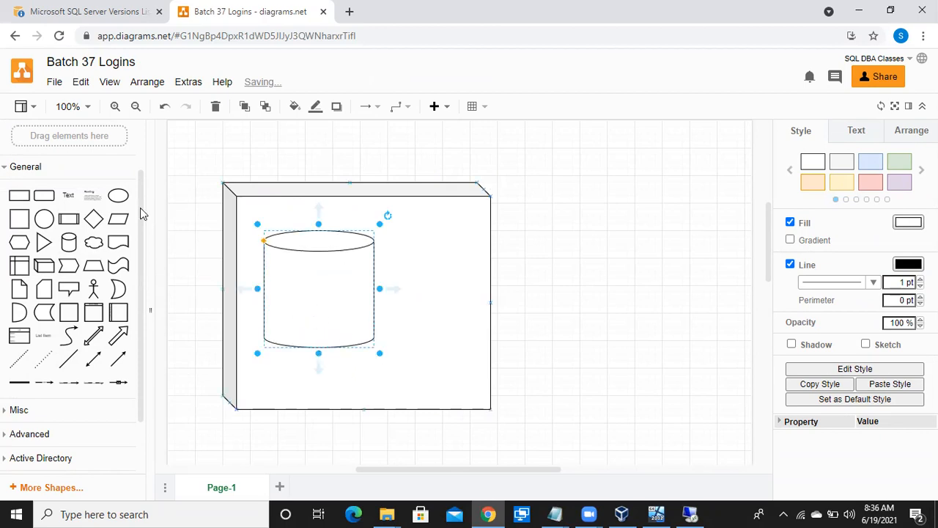
Search the shapes for "database" and place the small blue database disk inside the cylinder.
scroll(140, 212, "up", 2)
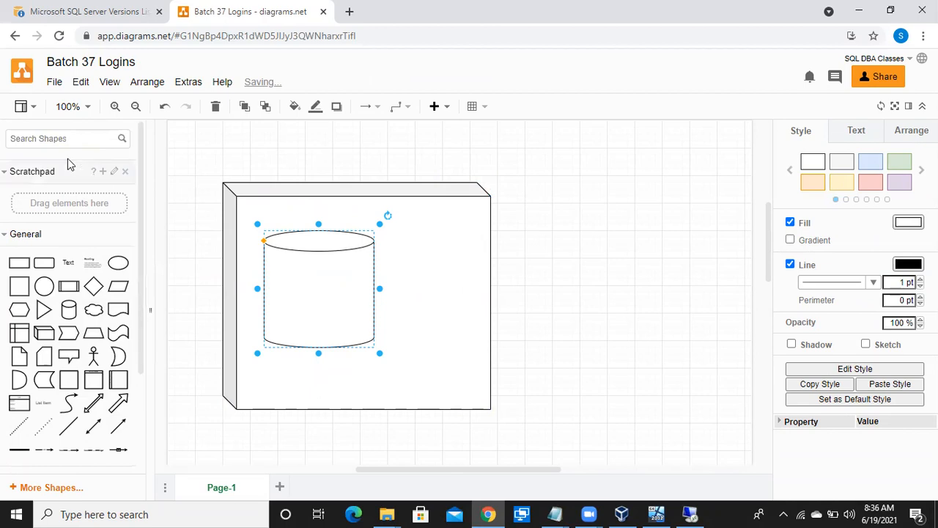
type("database")
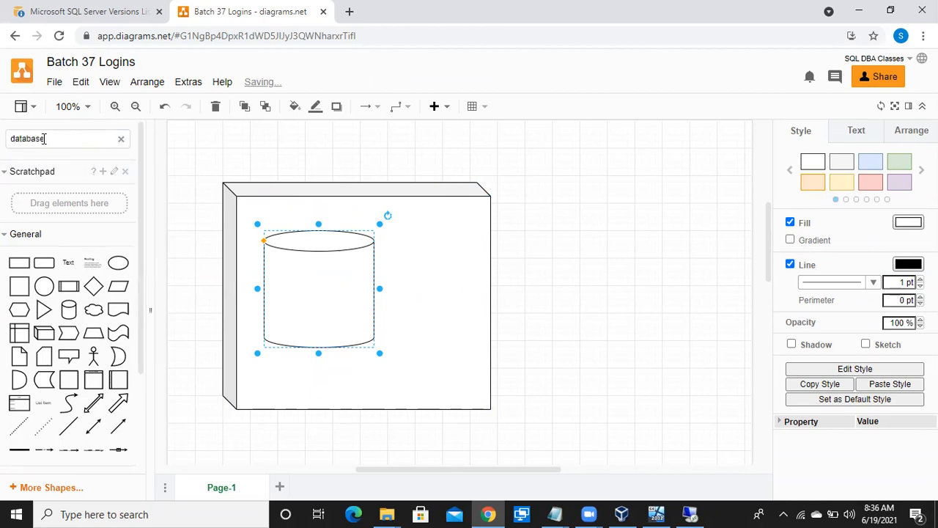
key("Return")
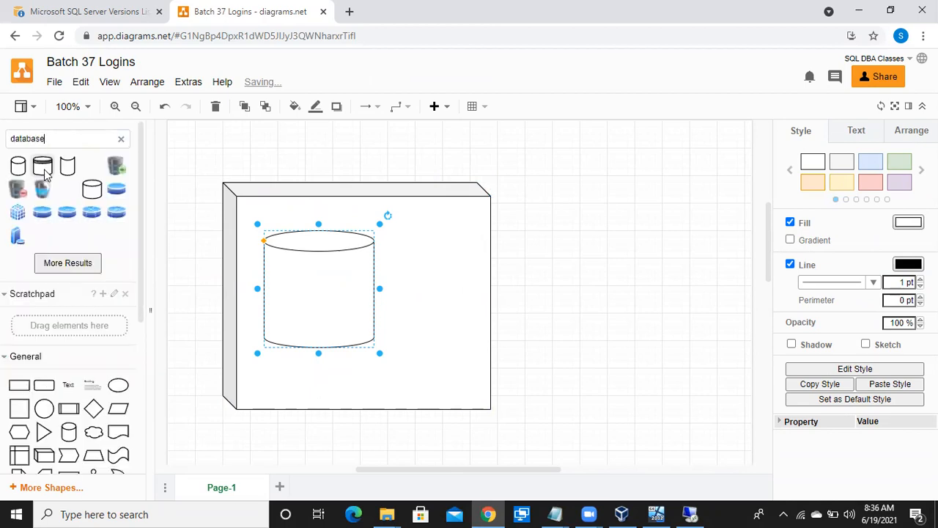
left_click(119, 191)
left_click_drag(463, 292, 391, 176)
Add the text label "Windows SErver" above the cube and make it bold.
left_click(379, 170)
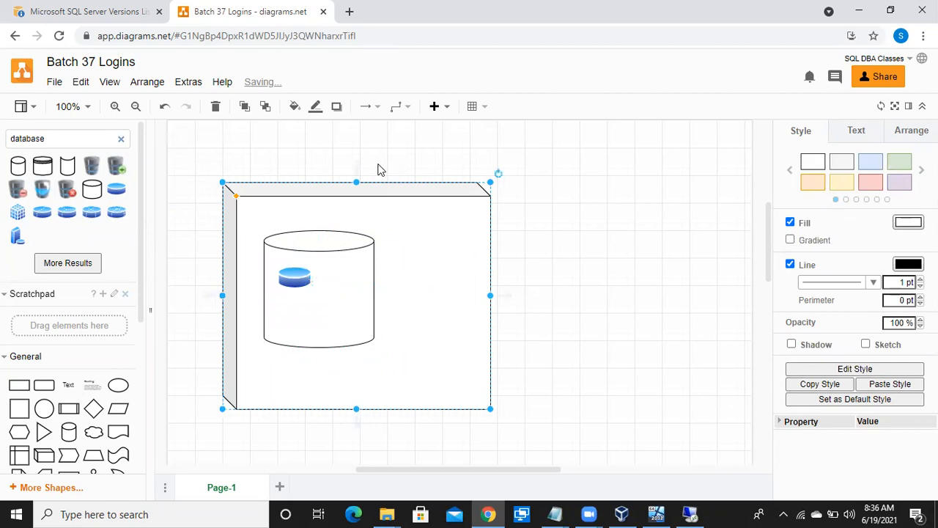
double_click(379, 170)
left_click(379, 164)
type("Windows SErver")
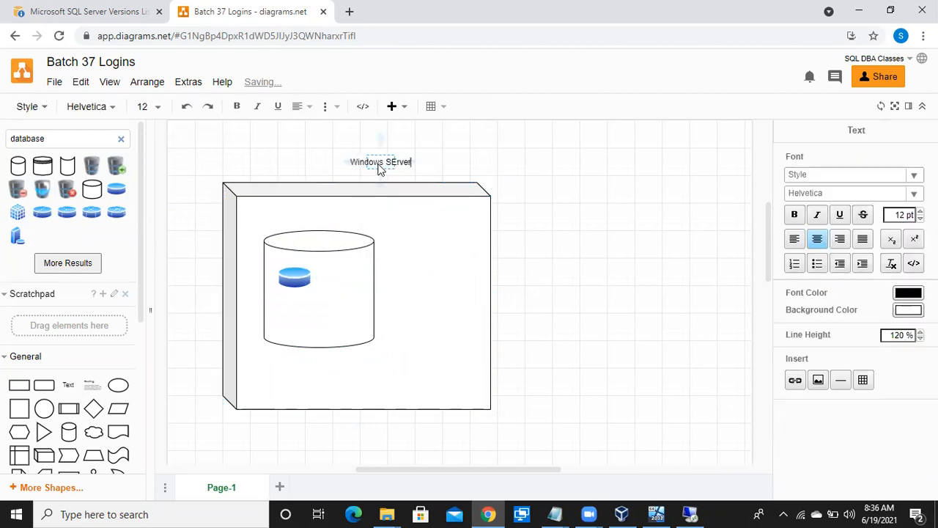
left_click(433, 224)
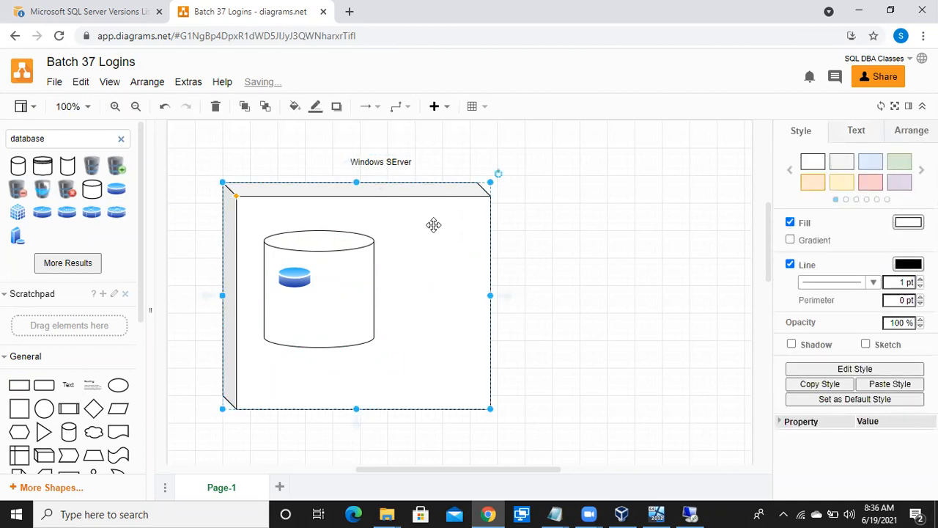
left_click(385, 161)
key("ctrl+b")
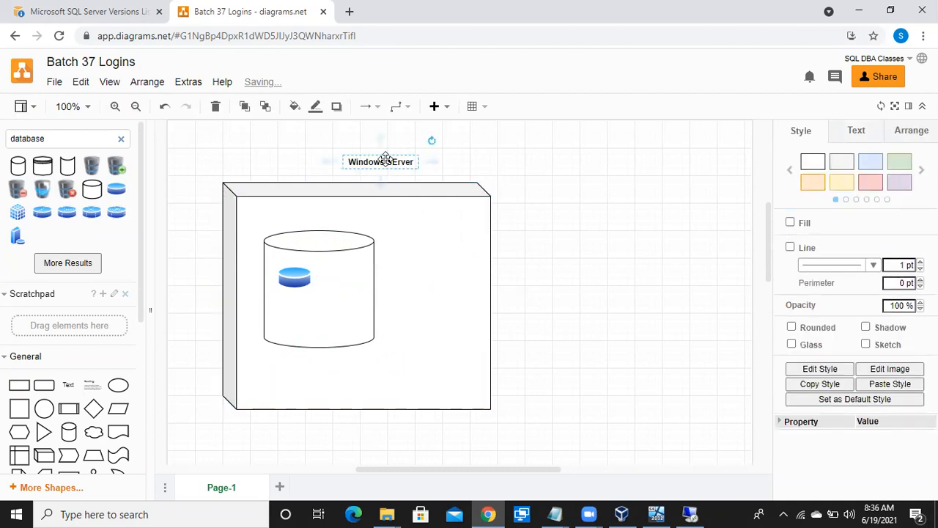
Add the text label "Sql Instnace" on the empty page area to the upper right of the cube.
left_click(300, 223)
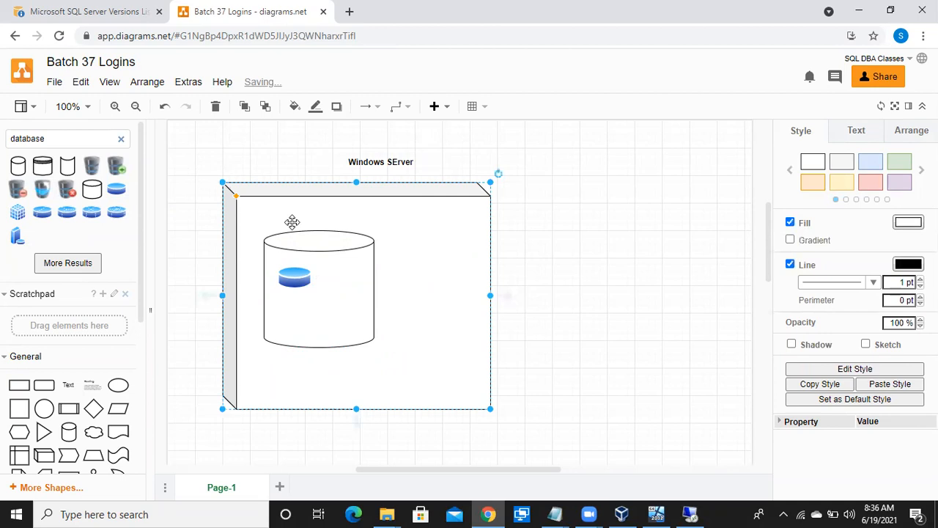
key("F2")
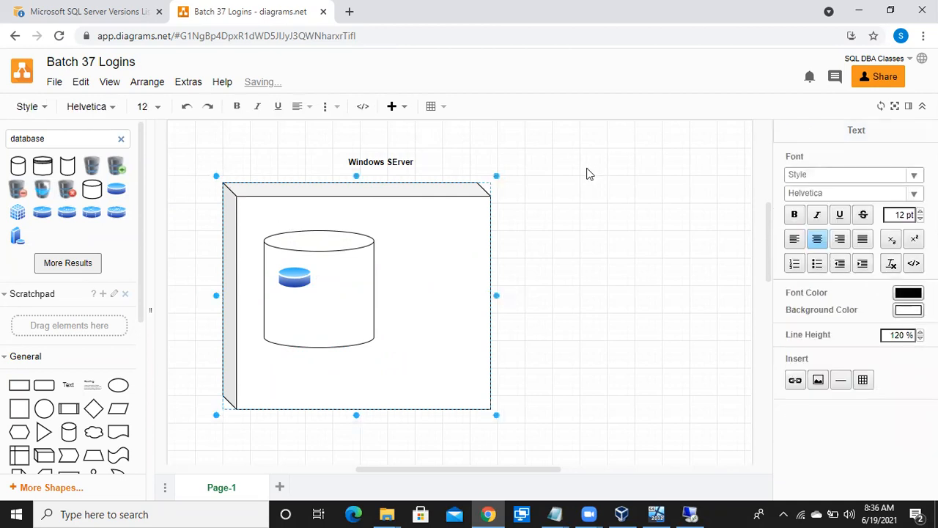
double_click(586, 174)
left_click(586, 169)
type("Sql Instnace")
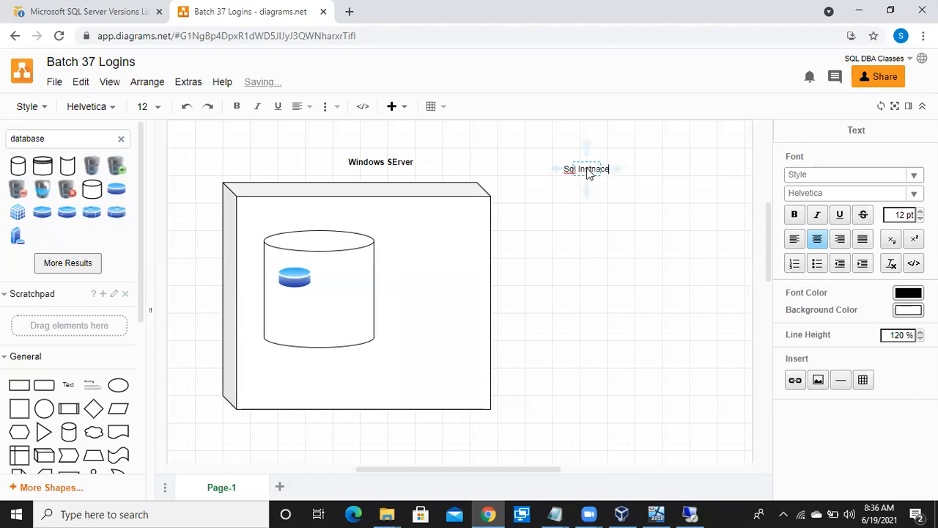
left_click(634, 232)
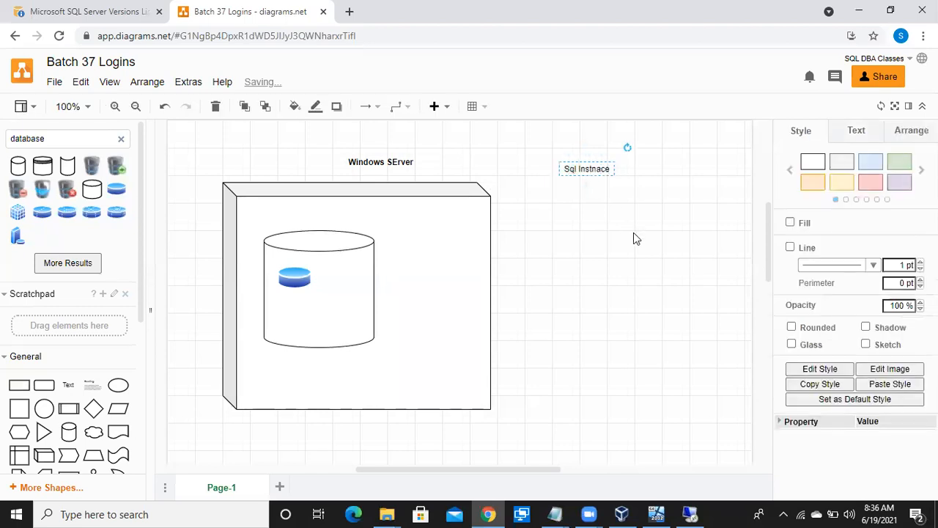
Correct the spelling of the text label "Sql Instnace" to "Sql Instance".
left_click(589, 170)
double_click(591, 173)
left_click(597, 171)
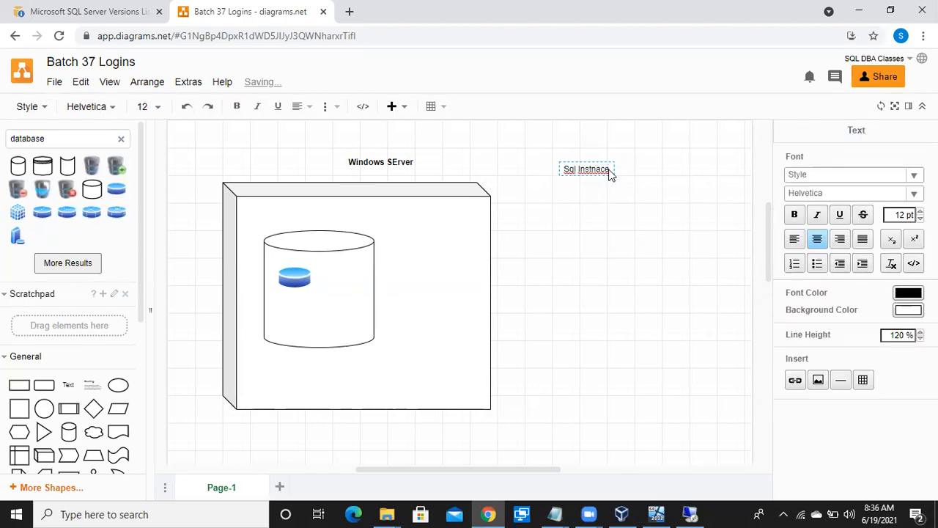
key("BackSpace")
type("n")
left_click(634, 220)
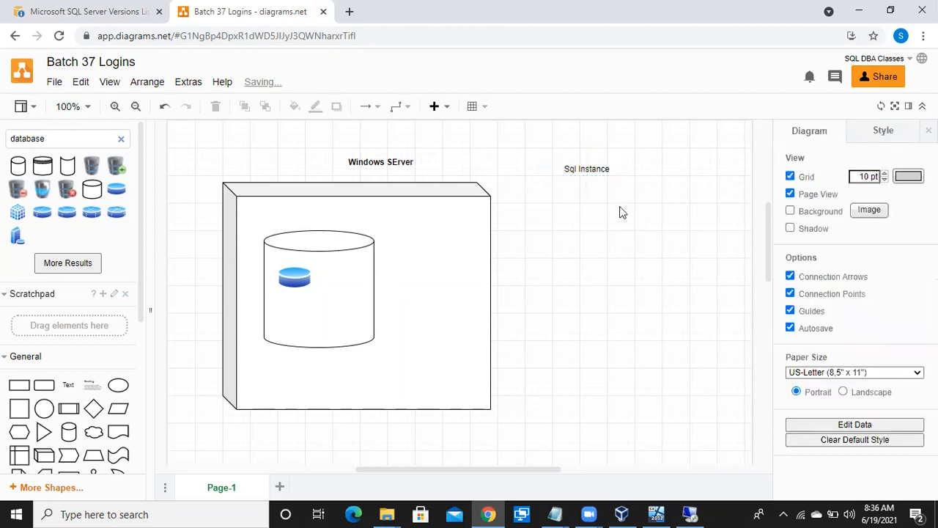
Make the "Sql Instance" label bold and move it inside the cube, centred just above the cylinder.
left_click(585, 169)
key("ctrl+b")
left_click_drag(585, 169, 317, 217)
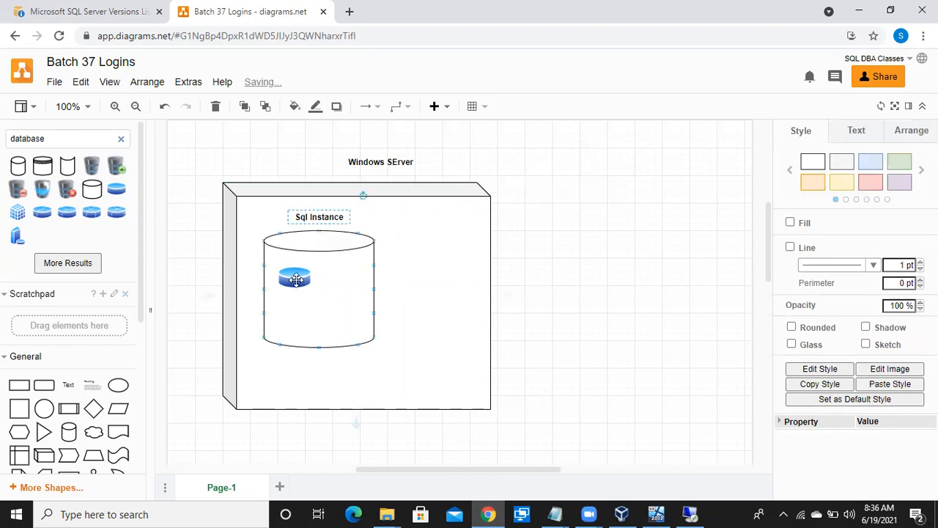
left_click(295, 278)
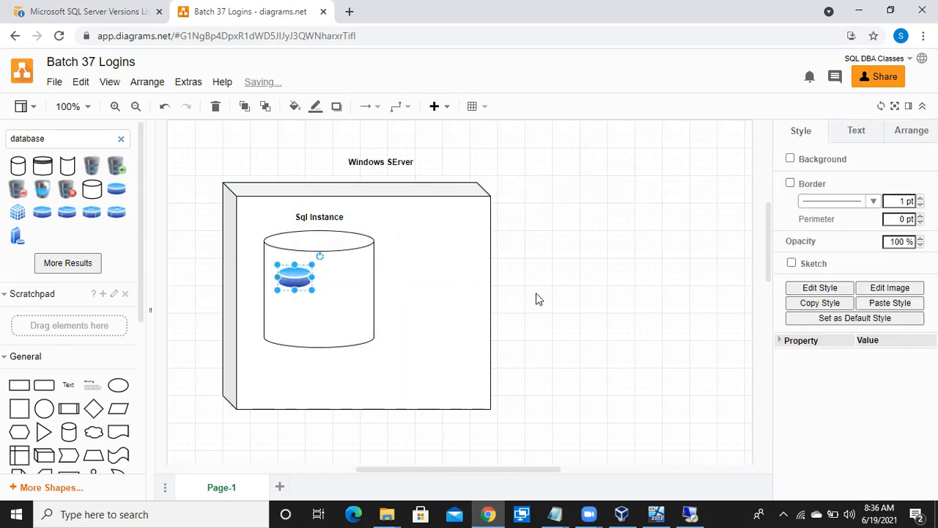
left_click(461, 272)
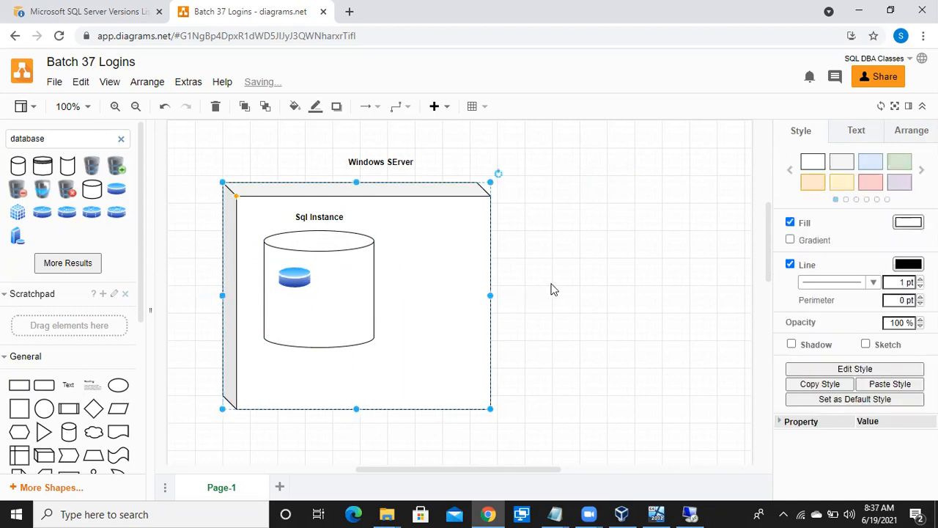
scroll(553, 289, "down", 1)
scroll(553, 289, "up", 2)
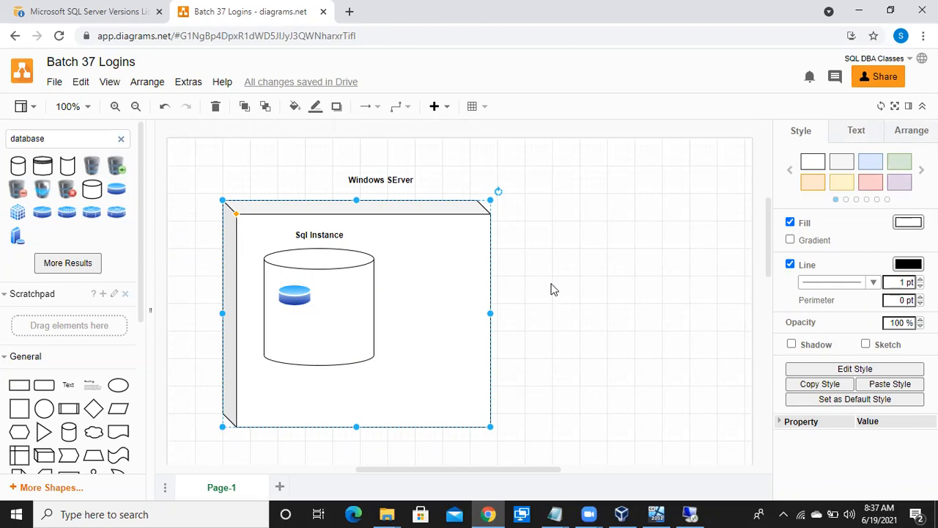
Search the shapes for "laptop" and insert the dark blue laptop with the white screen into the diagram.
left_click(122, 140)
left_click(72, 140)
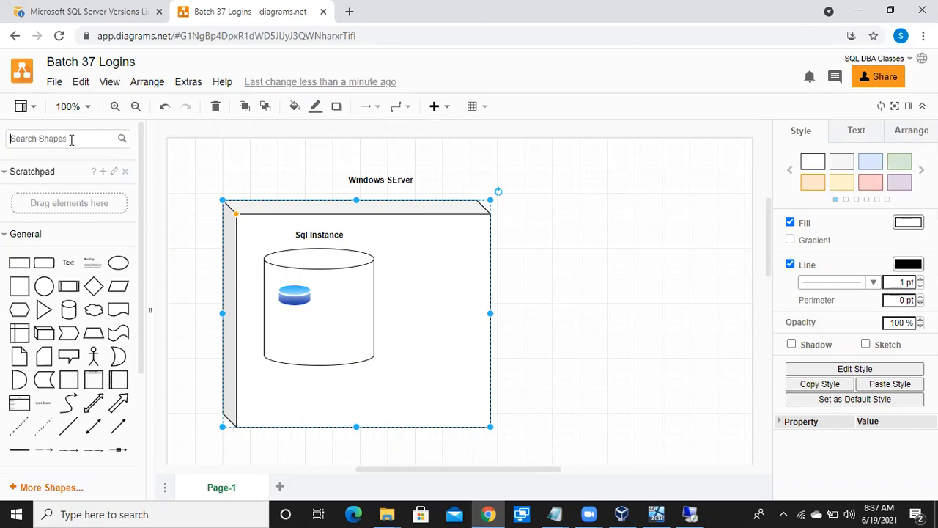
type("lap")
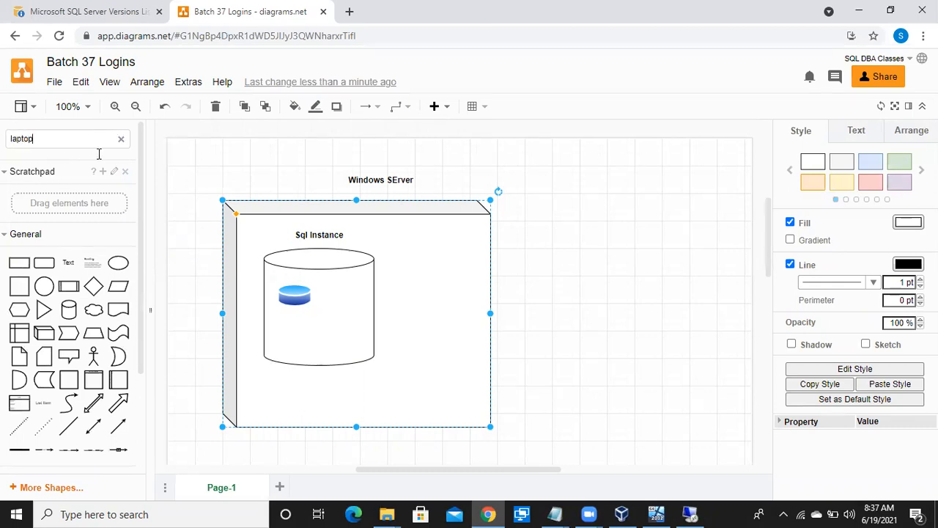
type("top")
key("Return")
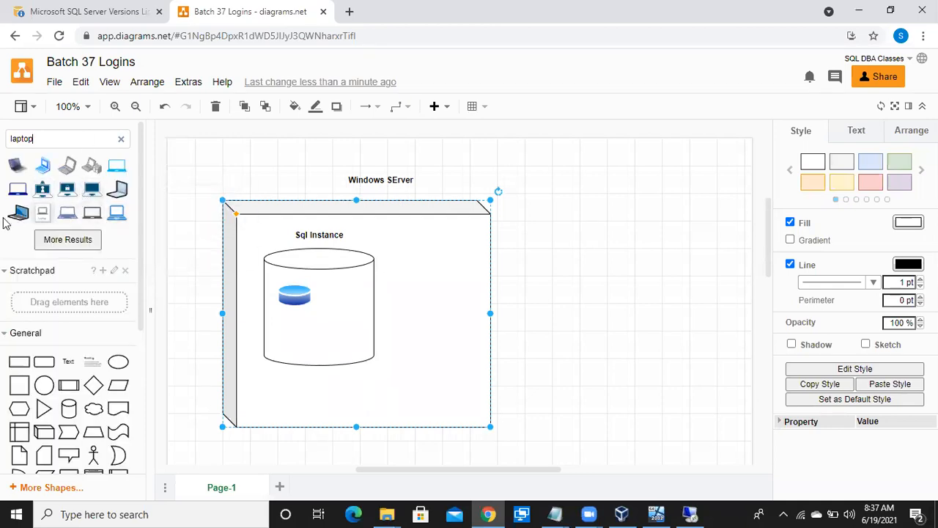
left_click(21, 191)
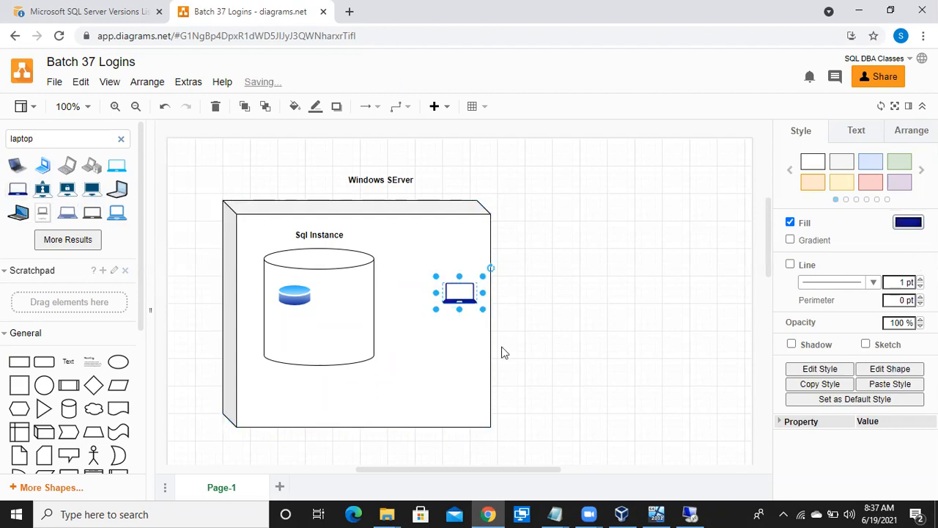
Enlarge the laptop and place it on the empty page area to the lower right of the cube.
left_click_drag(460, 293, 563, 447)
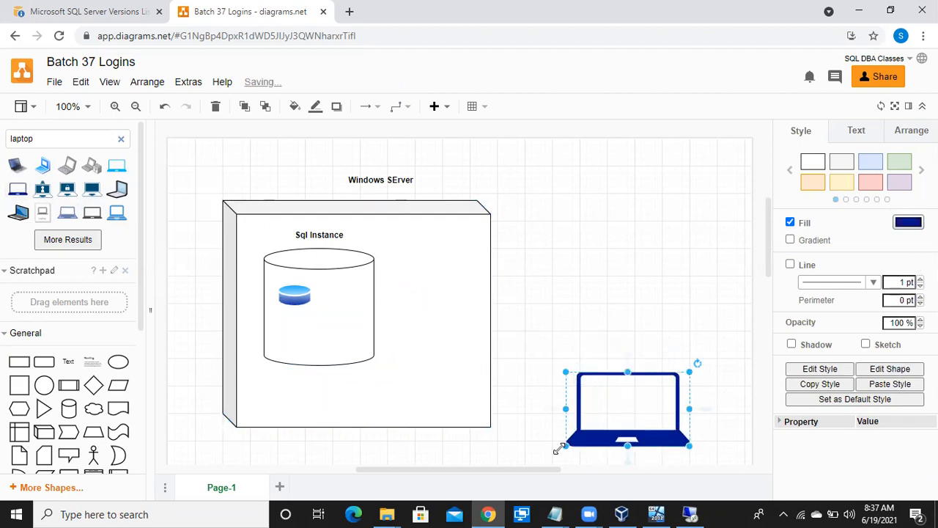
left_click_drag(620, 415, 658, 394)
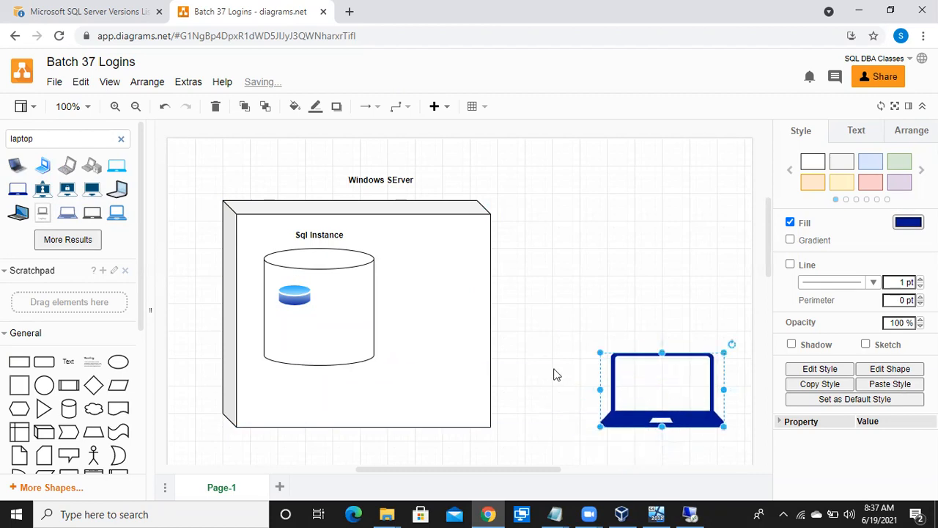
left_click(554, 374)
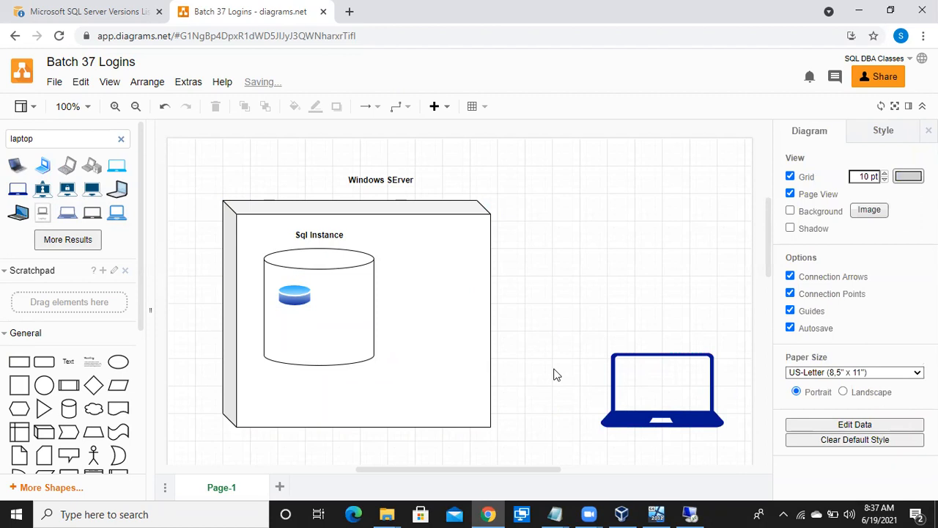
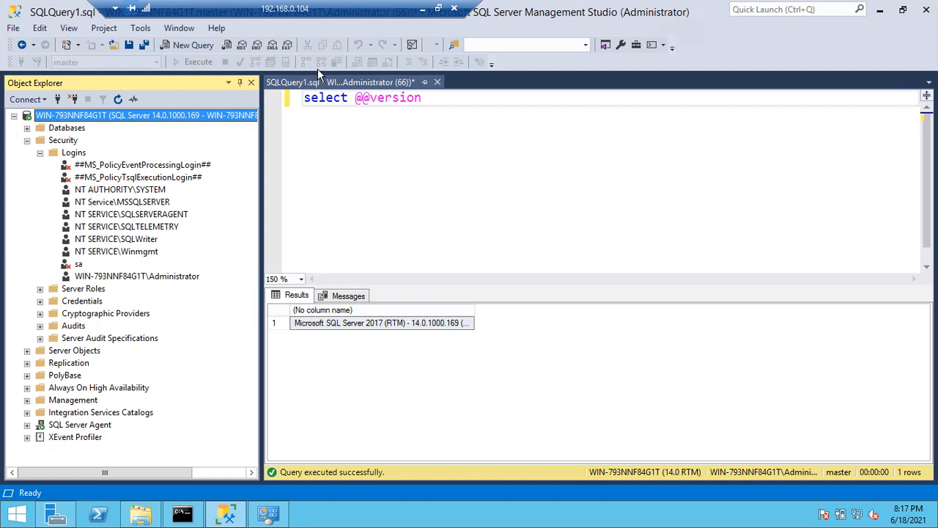
Switch from the remote SQL Server Management Studio session to the "Batch 37 Logins" diagram in diagrams.net.
left_click(403, 28)
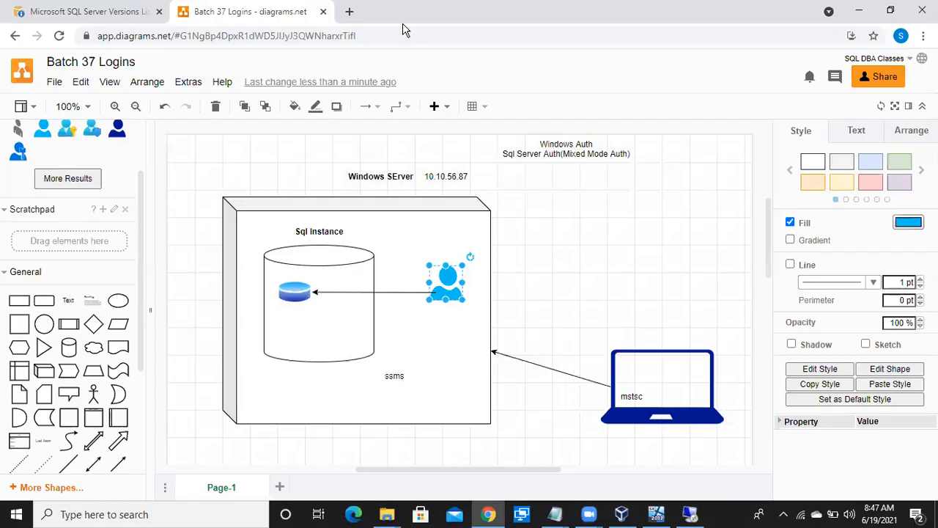